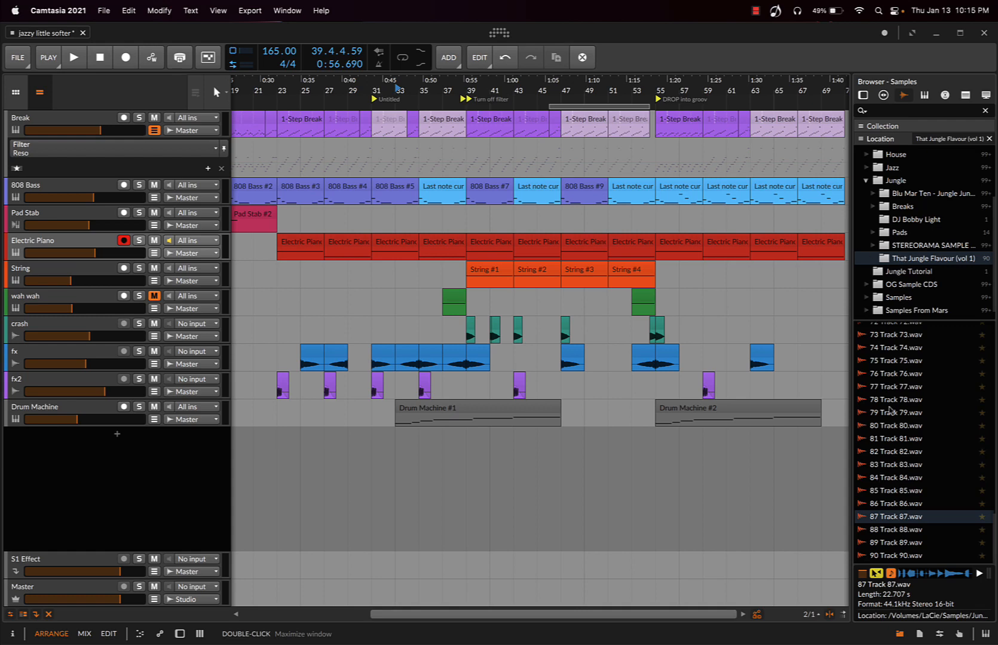
Preview the 87 Track 87.wav sample, place it on a new audio track at bar 33, and close the sample browser
left_click(935, 522)
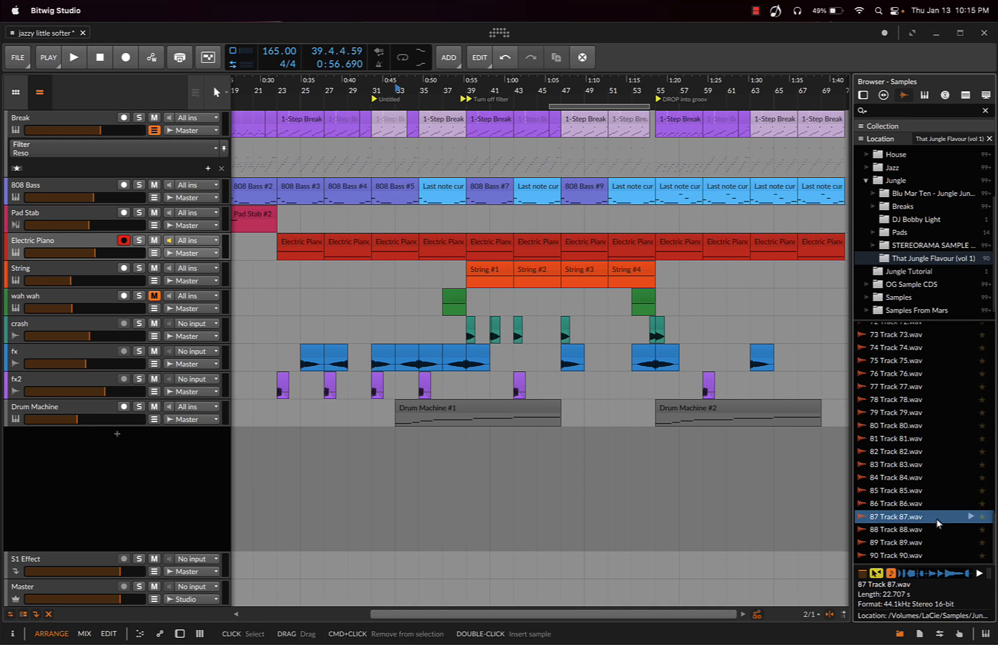
left_click(970, 518)
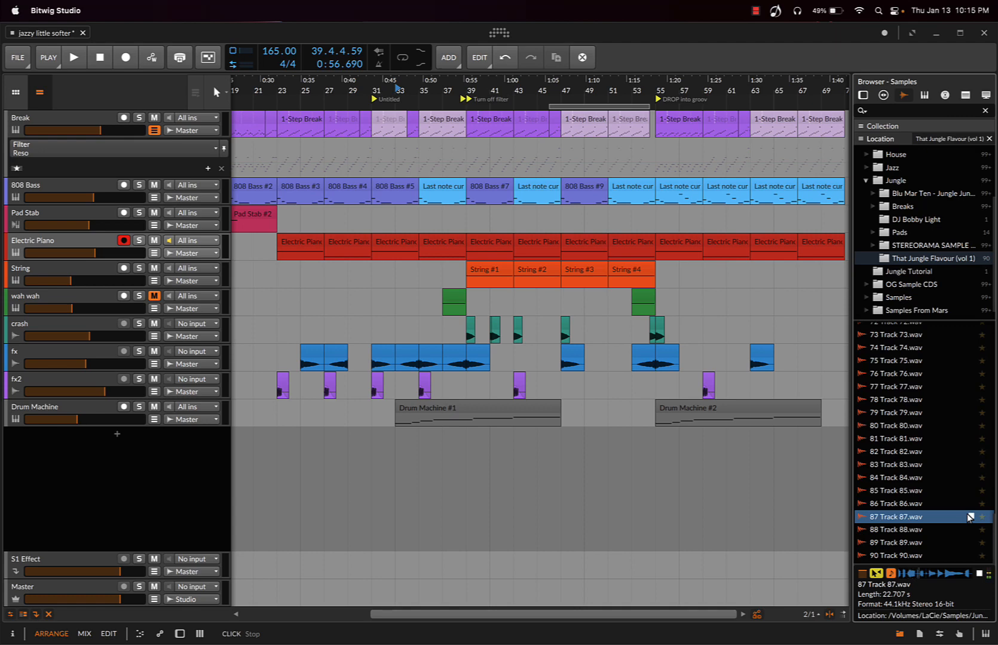
left_click(969, 517)
left_click_drag(882, 517, 412, 453)
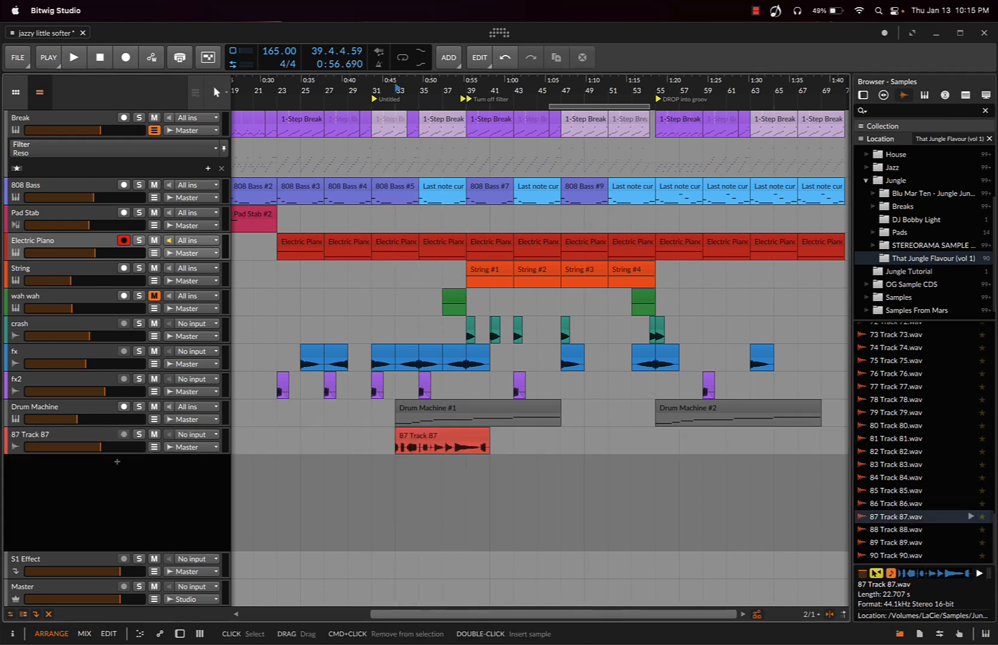
left_click(902, 635)
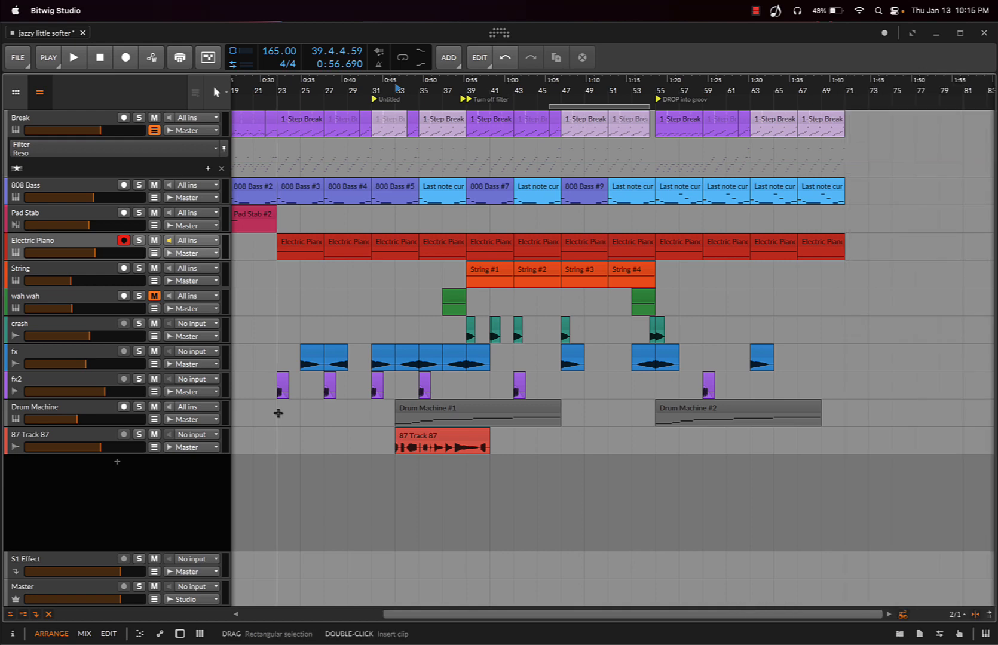
Examine the properties of the new 87 Track 87 track and its arranger clip
left_click(60, 435)
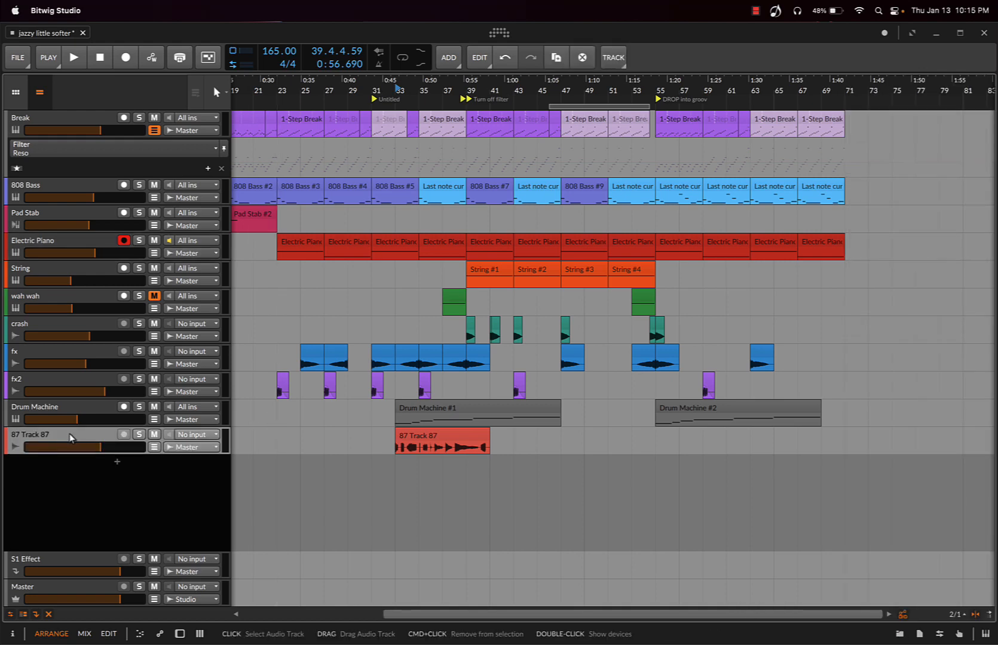
key("i")
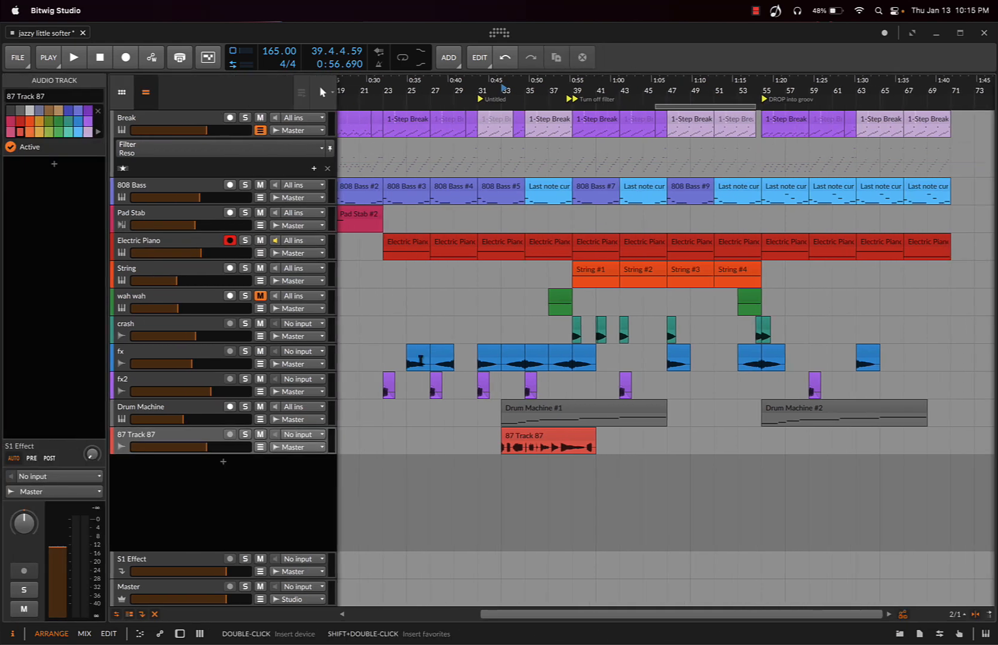
left_click(537, 437)
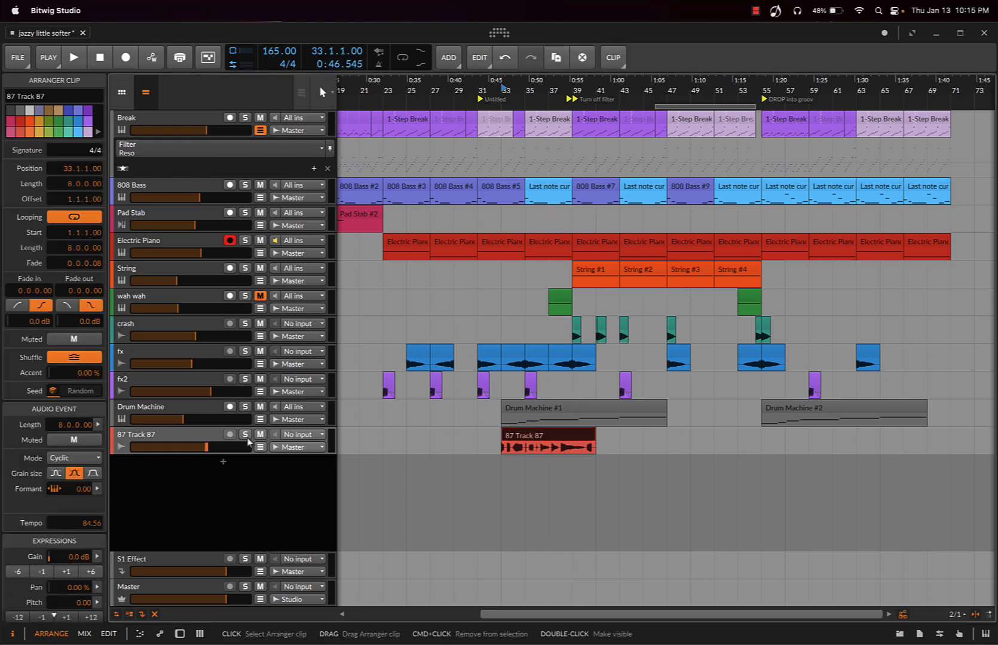
left_click(11, 636)
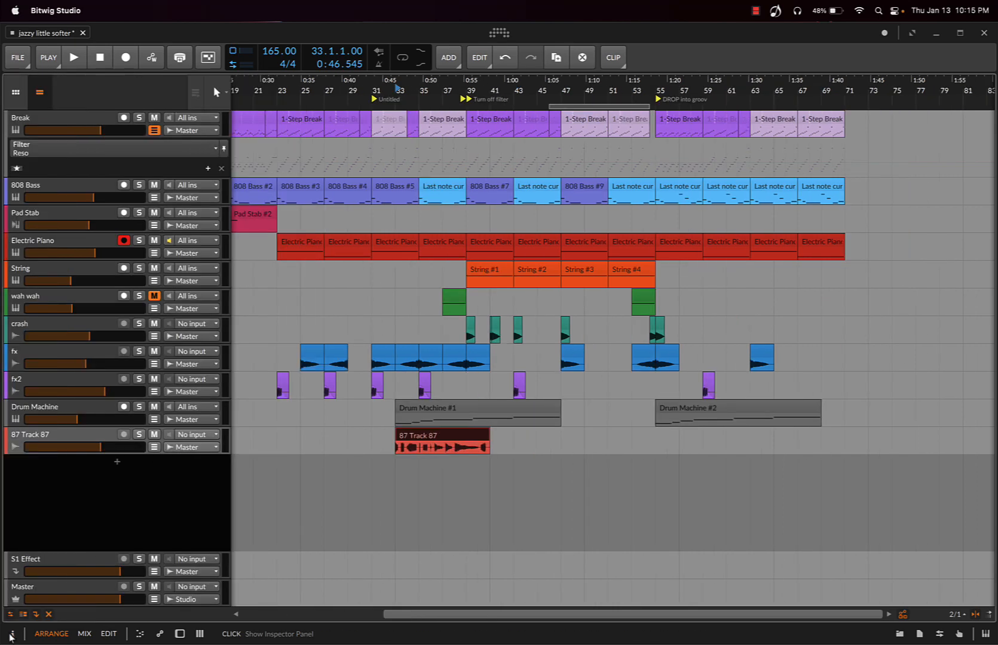
Open the 87 Track 87 clip in an enlarged audio editor with its onsets shown for editing
left_click_drag(445, 88, 445, 104)
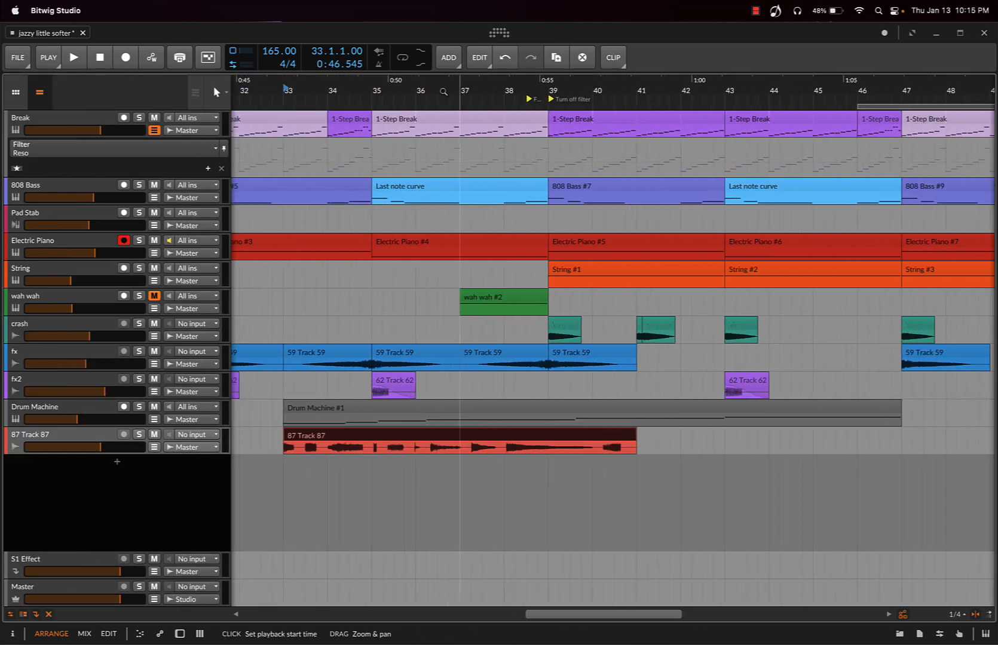
double_click(402, 443)
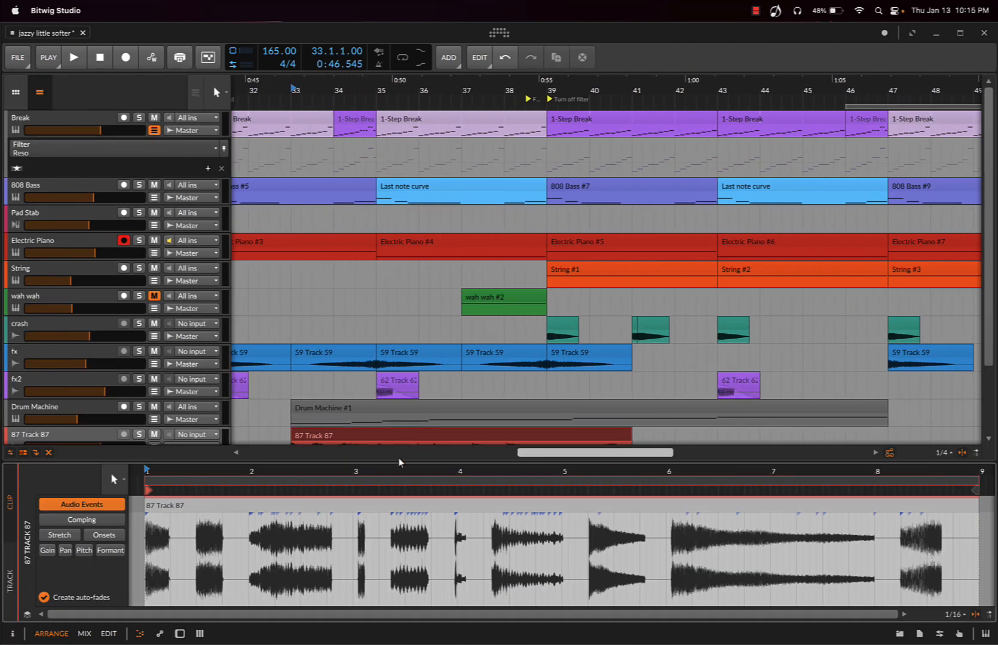
left_click_drag(401, 463, 413, 286)
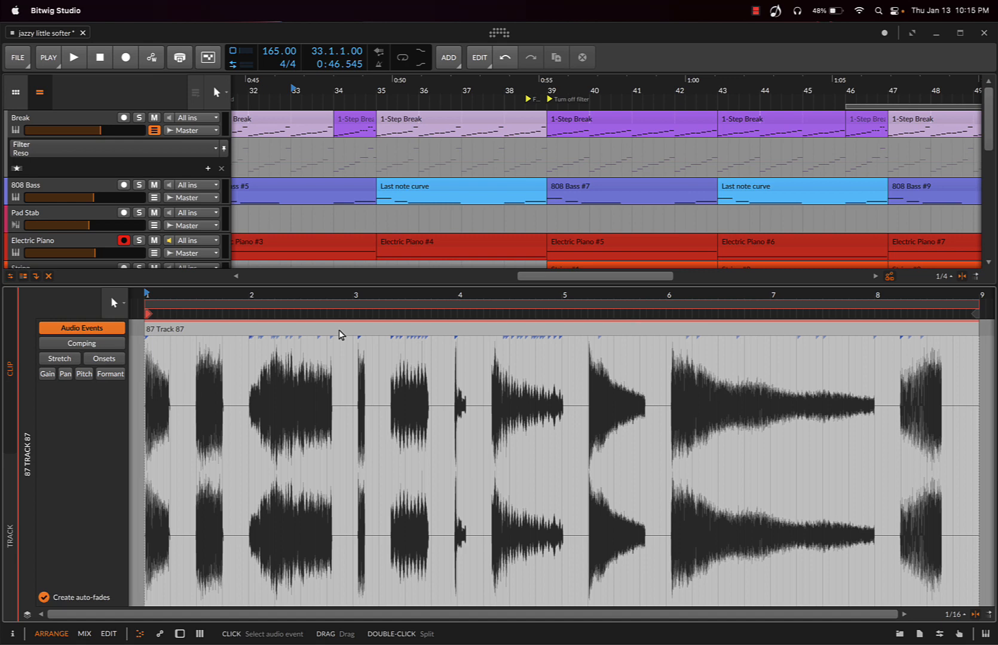
left_click(104, 359)
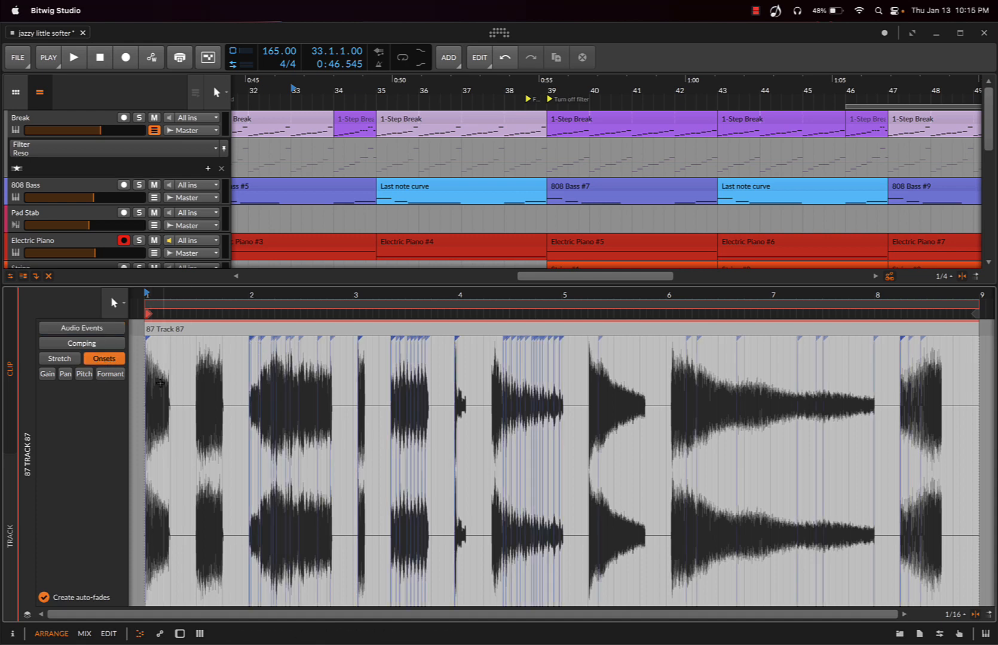
left_click(177, 385)
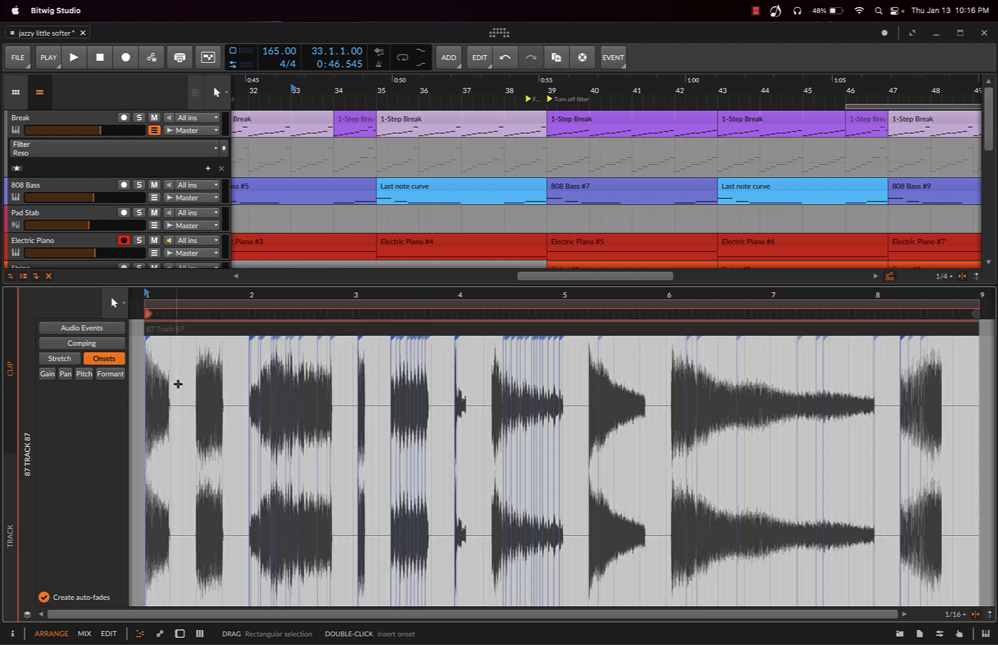
key("Delete")
key("super+z")
Delete all automatically detected onsets across the entire 87 Track 87 audio
left_click(259, 382)
left_click_drag(260, 381, 967, 392)
key("Delete")
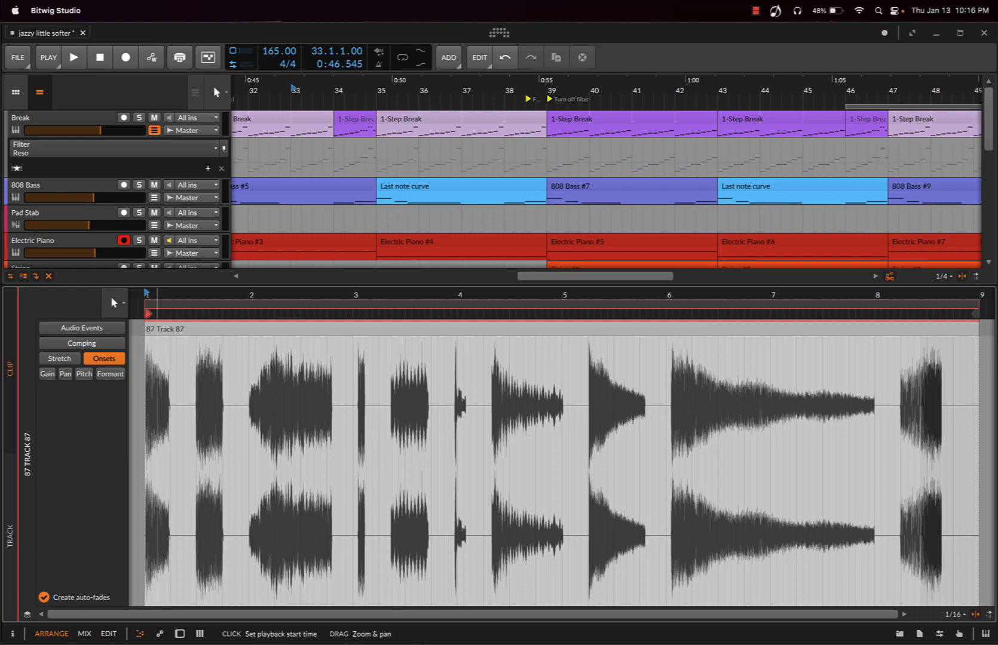
Insert onsets right at the starts of the first three sounds, at 1.1, just before 1.3, and at 2.1
mouse_move(157, 296)
left_mouse_down()
mouse_move(270, 332)
mouse_move(265, 394)
left_mouse_up()
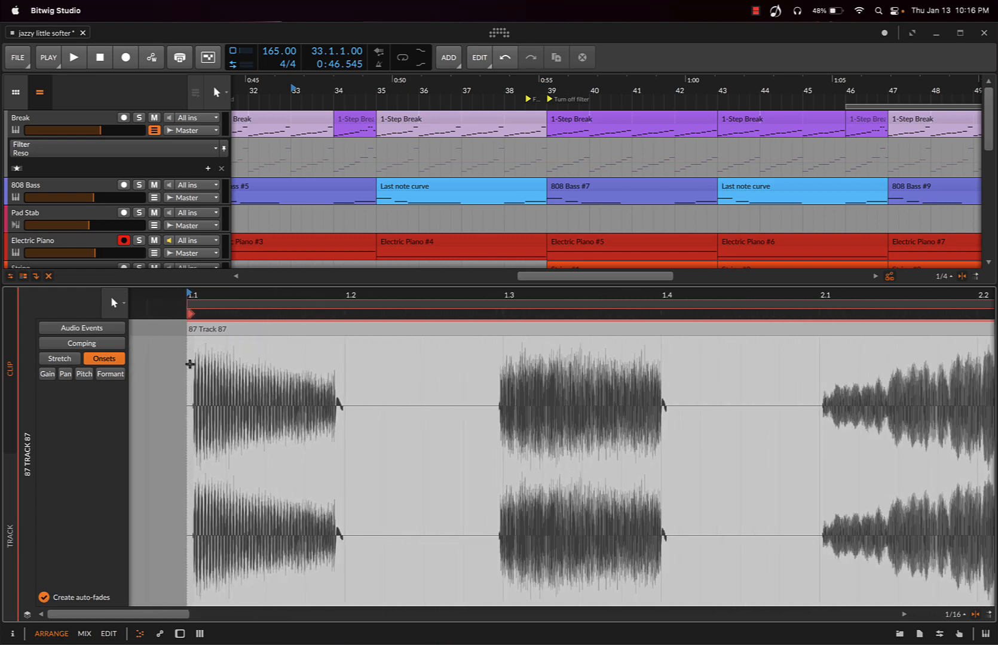
double_click(188, 371)
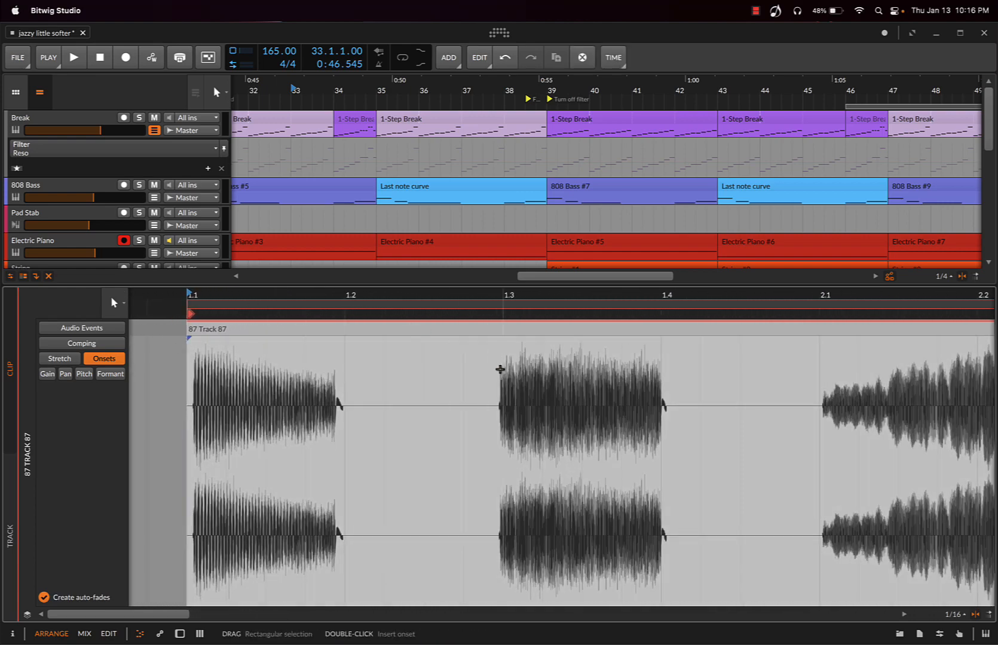
left_click_drag(522, 296, 525, 382)
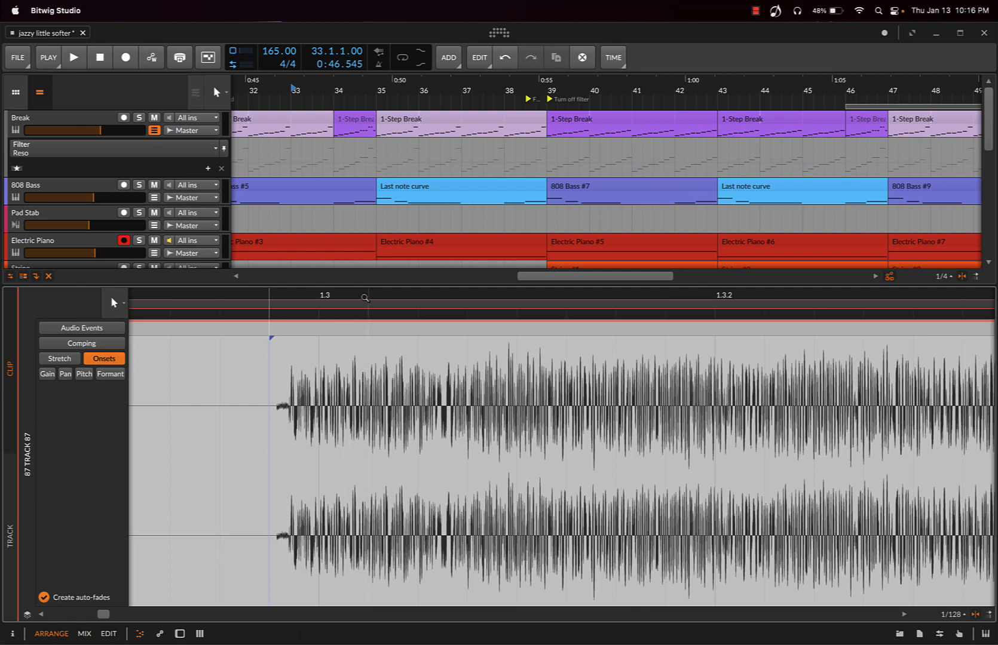
left_click_drag(366, 296, 293, 202)
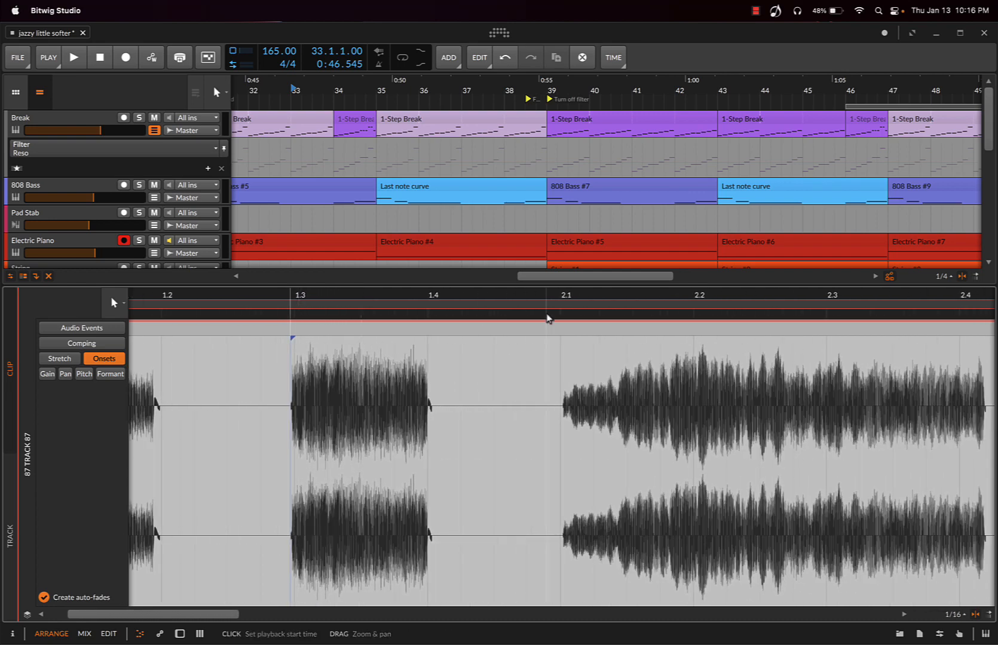
left_click(559, 340)
double_click(558, 341)
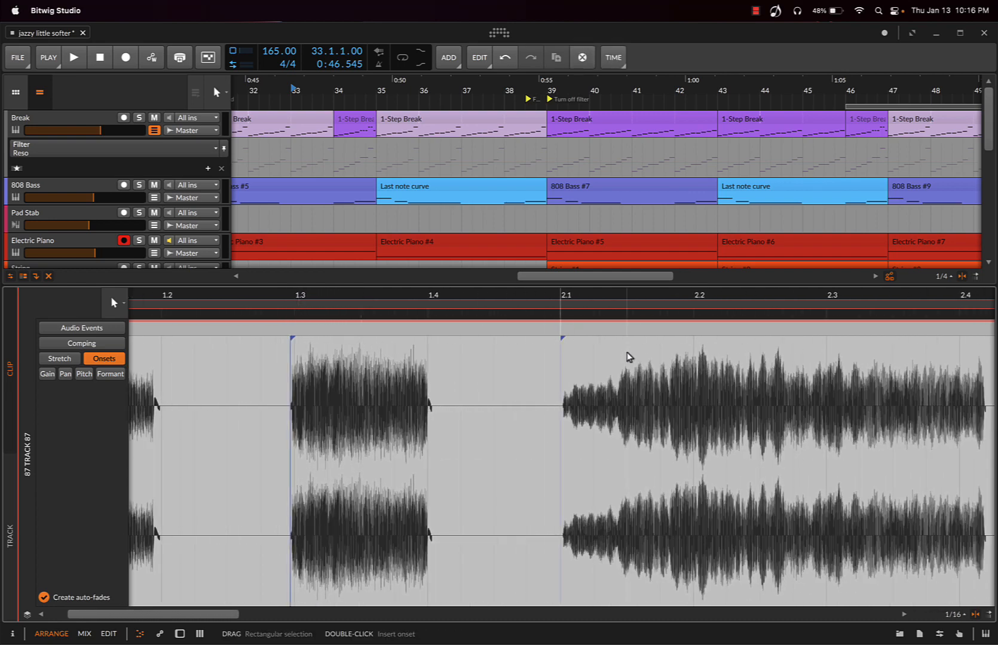
Insert onsets at the starts of the next four sounds, near 3.1, between 3.2 and 3.3, just before 4.1, and after 4.2
scroll(634, 371, "right", 3)
scroll(643, 379, "right", 10)
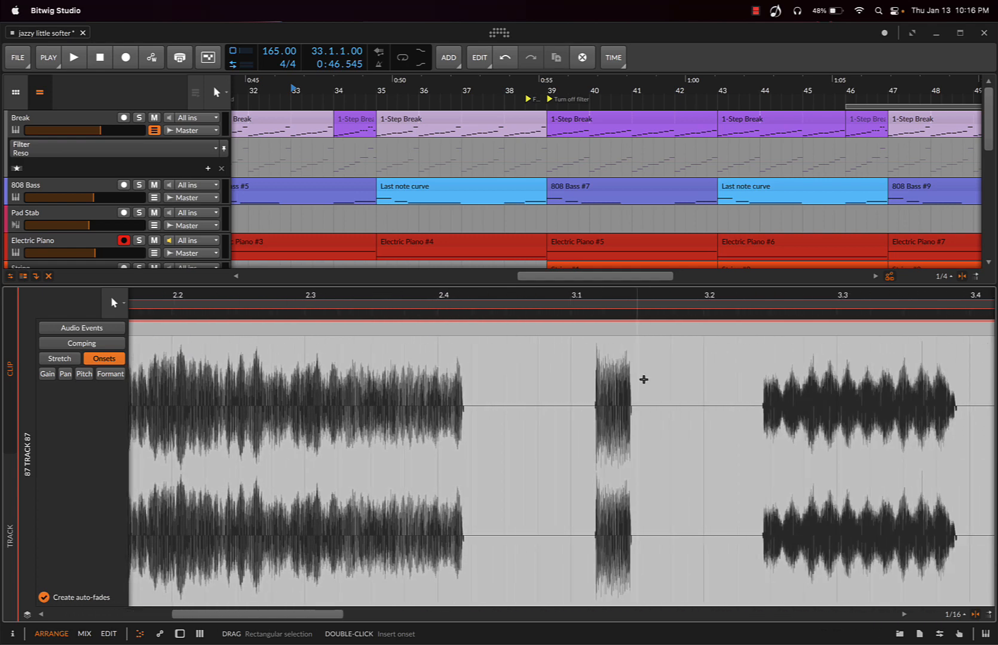
double_click(593, 388)
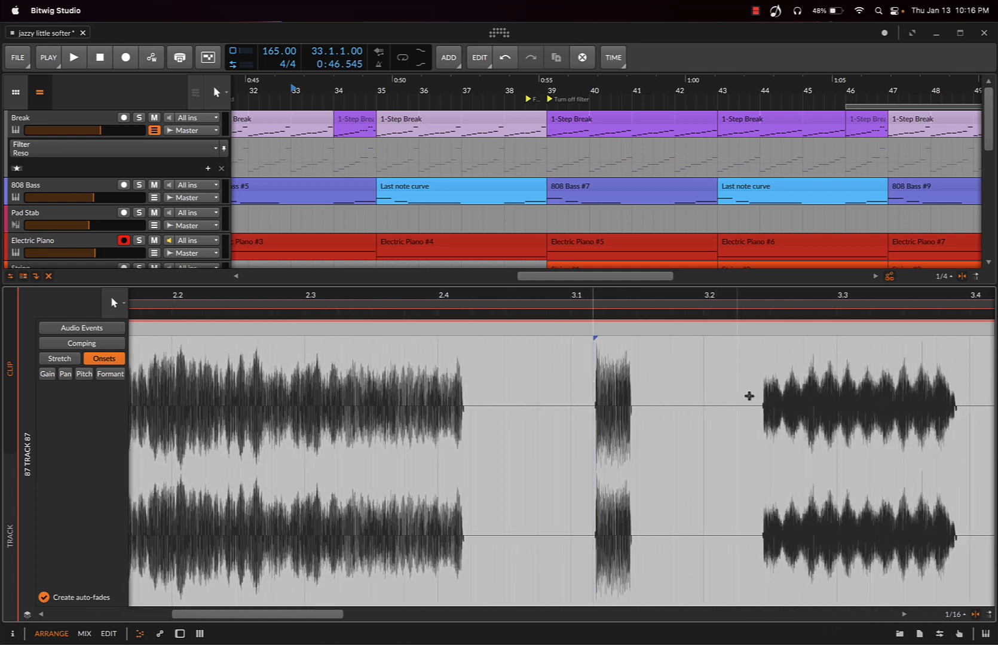
scroll(778, 385, "right", 2)
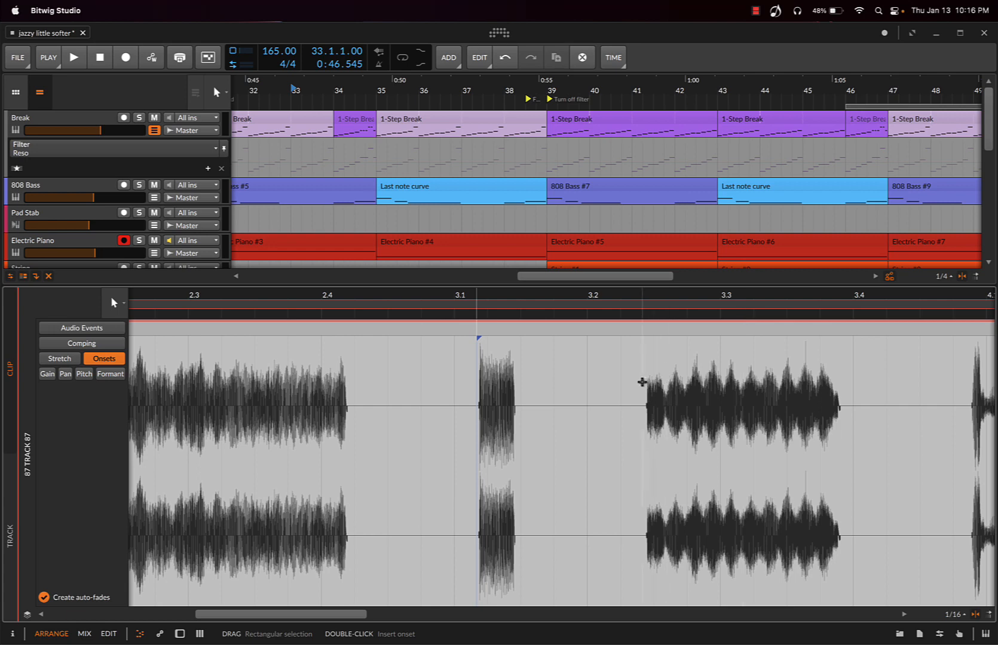
double_click(645, 383)
scroll(732, 380, "right", 2)
scroll(733, 379, "right", 3)
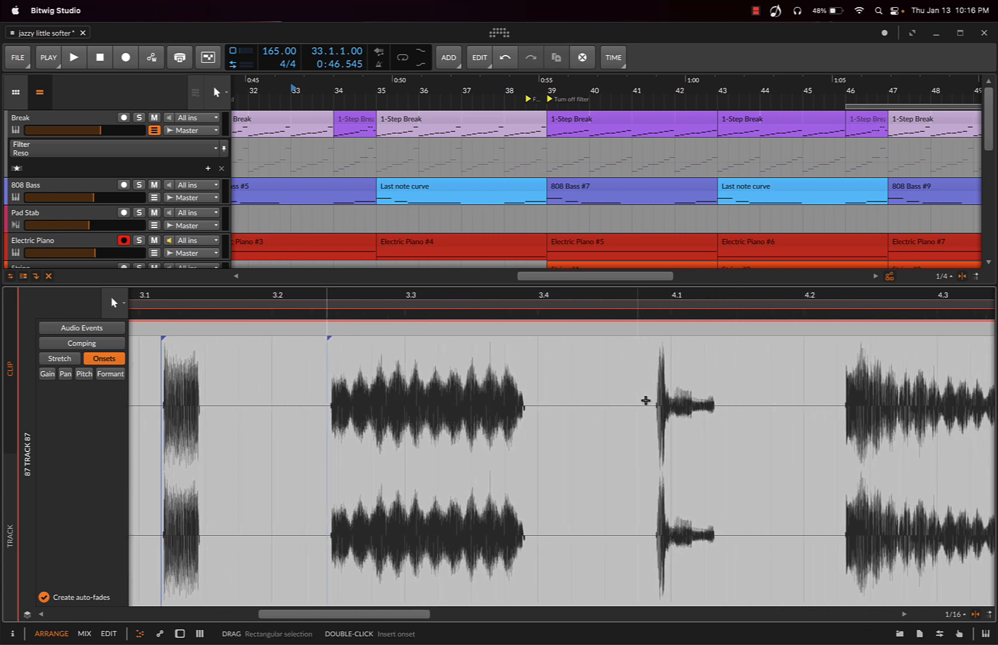
double_click(654, 401)
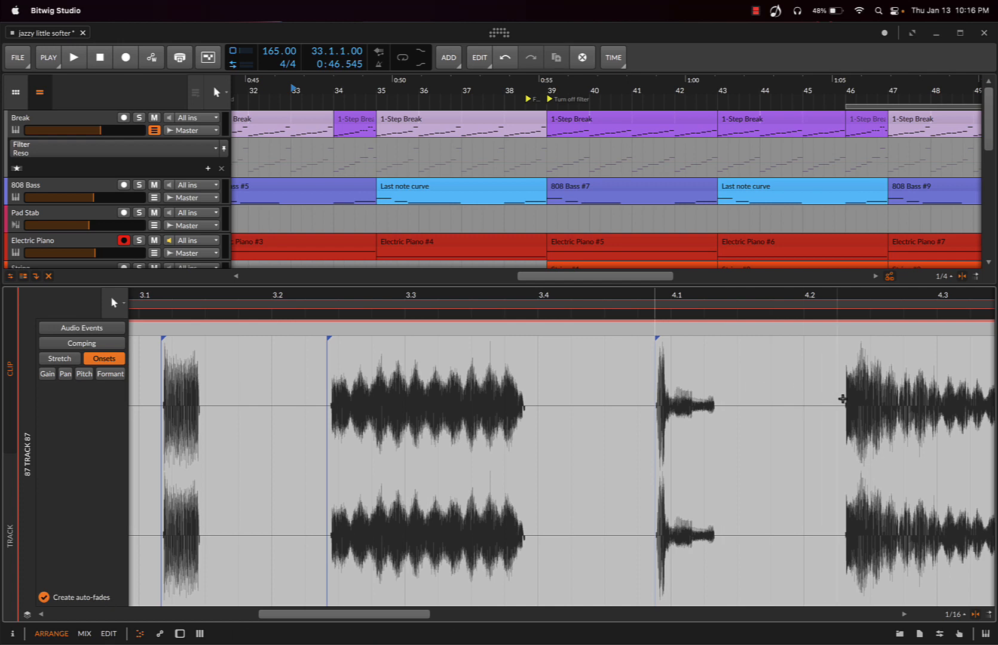
double_click(839, 399)
Insert onsets at the starts of the last three sounds, at 5.2, just after 6.1, and just before 8.2
scroll(761, 413, "right", 10)
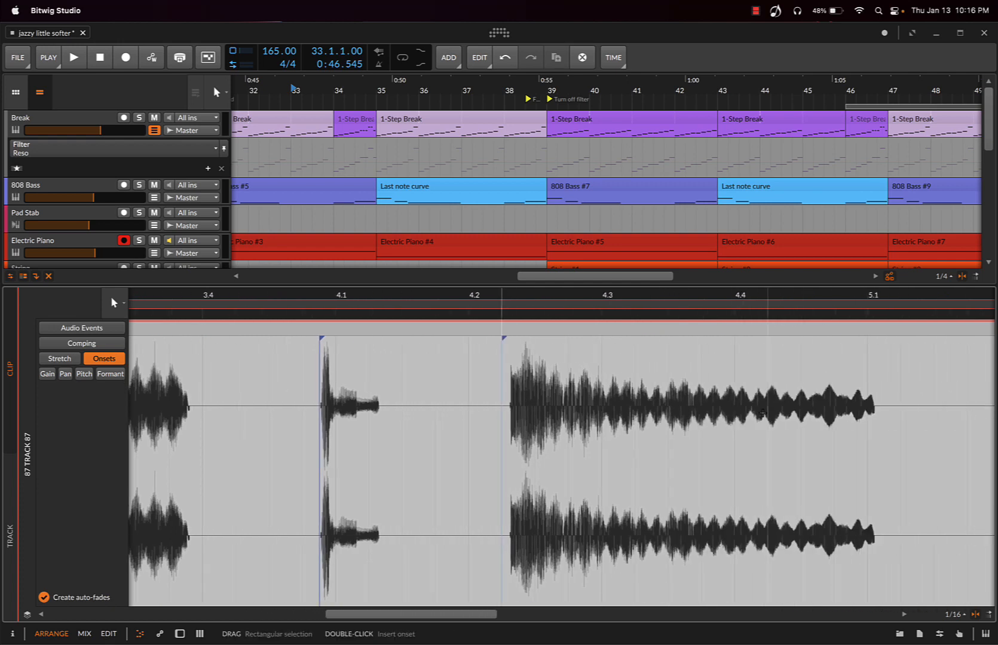
double_click(745, 413)
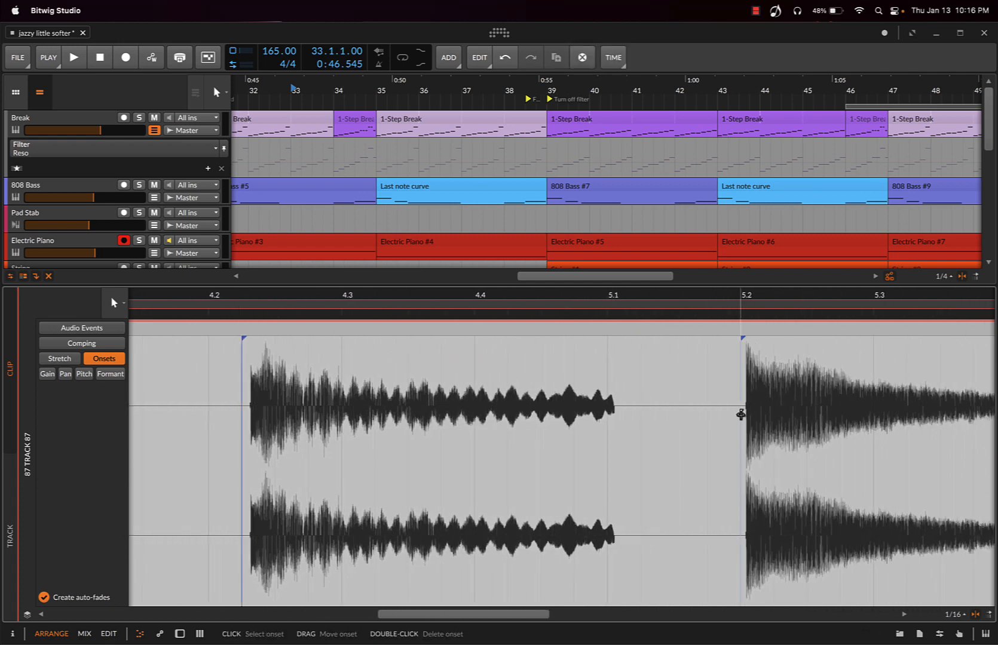
scroll(770, 412, "right", 10)
double_click(595, 410)
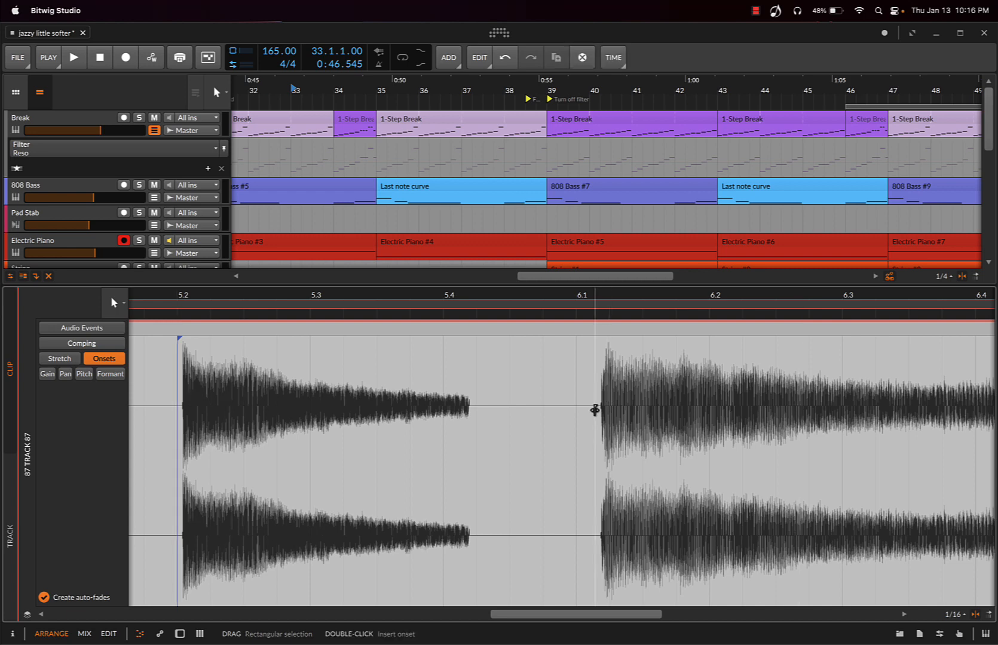
scroll(706, 399, "right", 6)
scroll(706, 400, "right", 11)
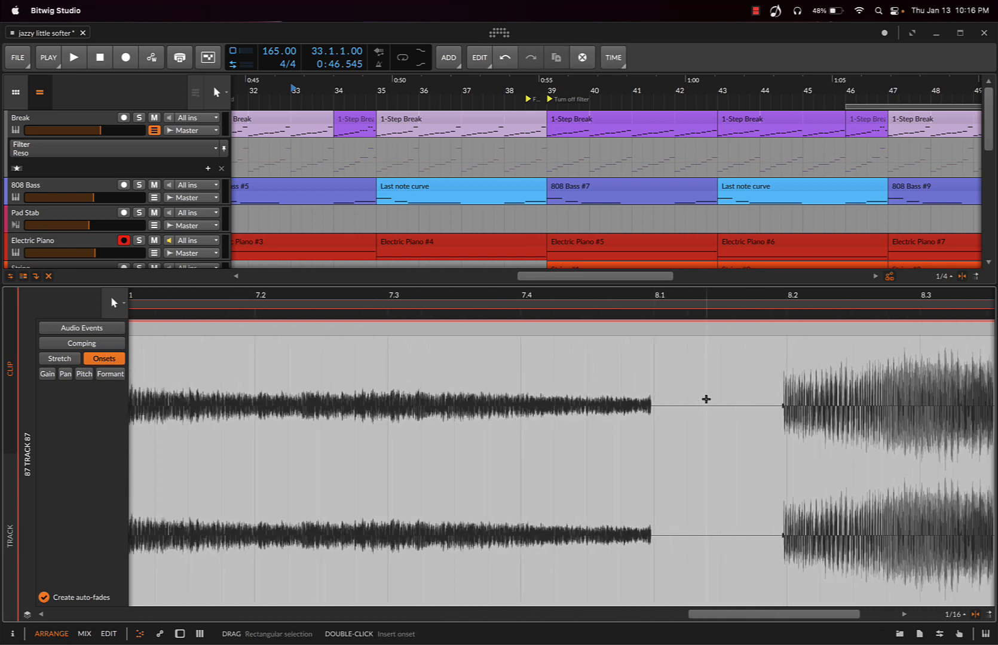
double_click(696, 404)
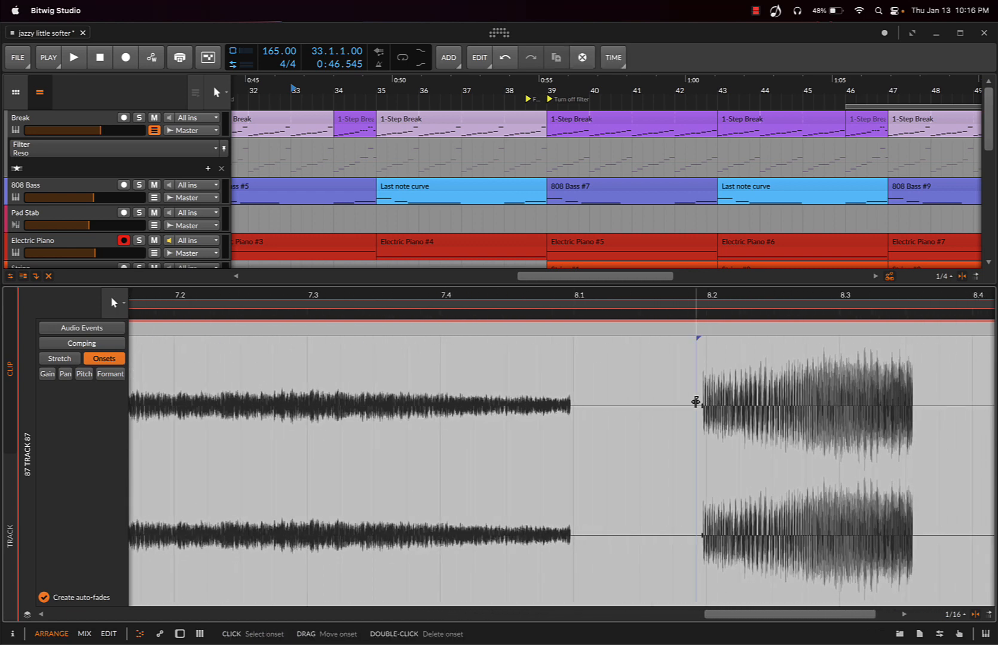
scroll(572, 378, "down", 3)
scroll(573, 378, "down", 5)
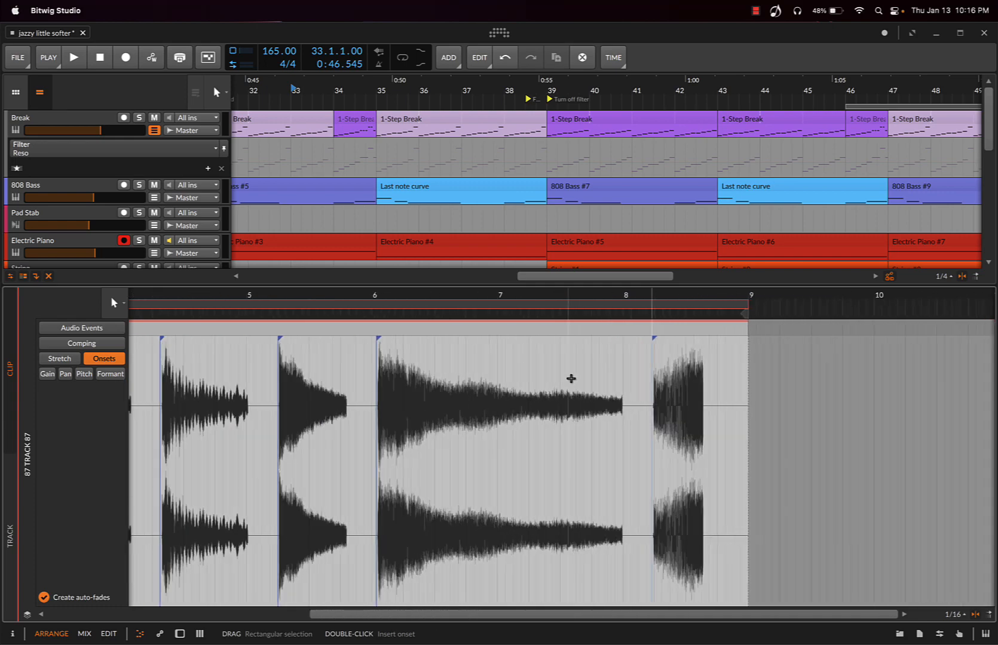
scroll(414, 391, "left", 3)
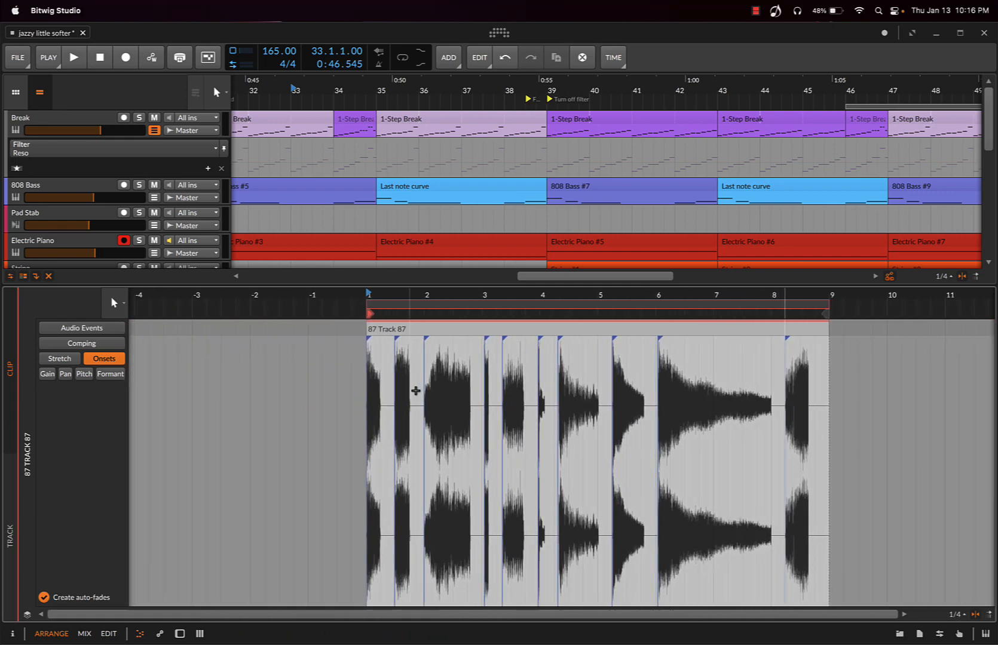
scroll(515, 396, "right", 1)
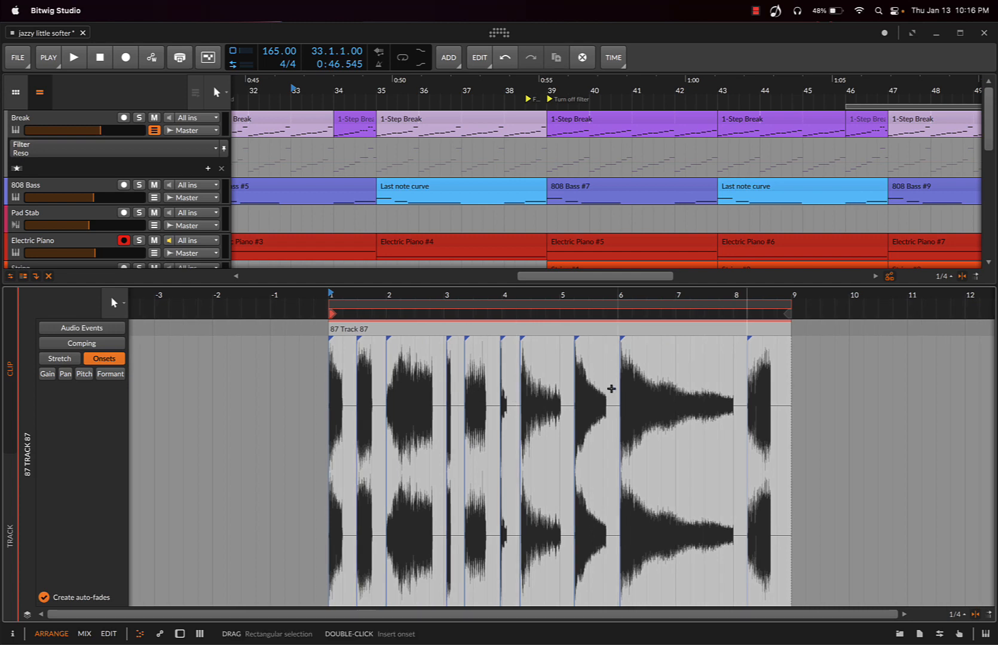
Slice the 87 Track 87 clip to a drum machine using Bounce and Slice, slicing at Onset with a 24-bit Pre-Fader source
scroll(509, 207, "down", 6)
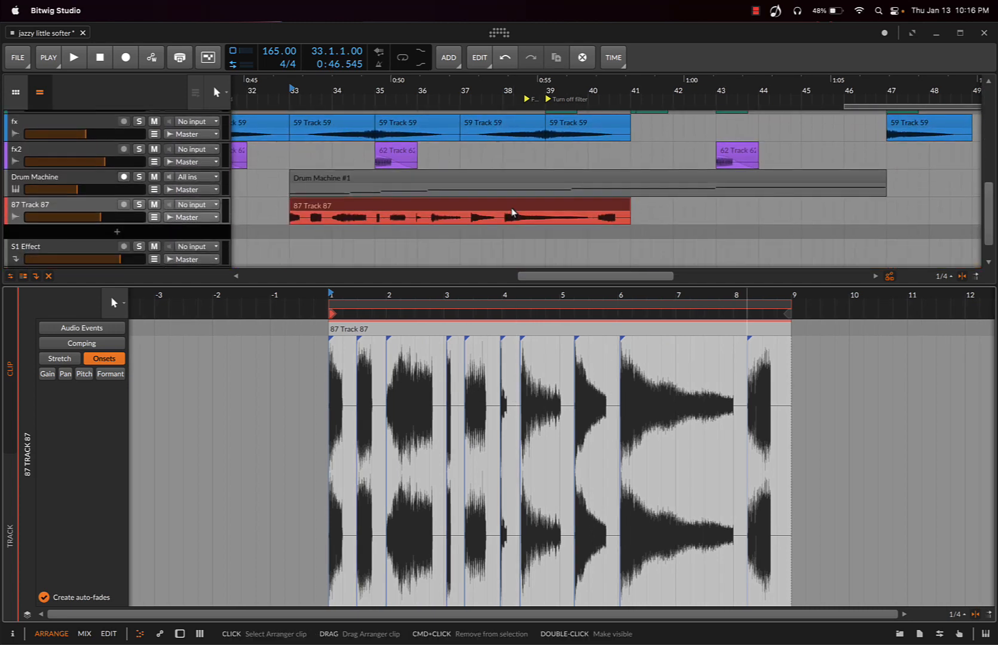
right_click(423, 208)
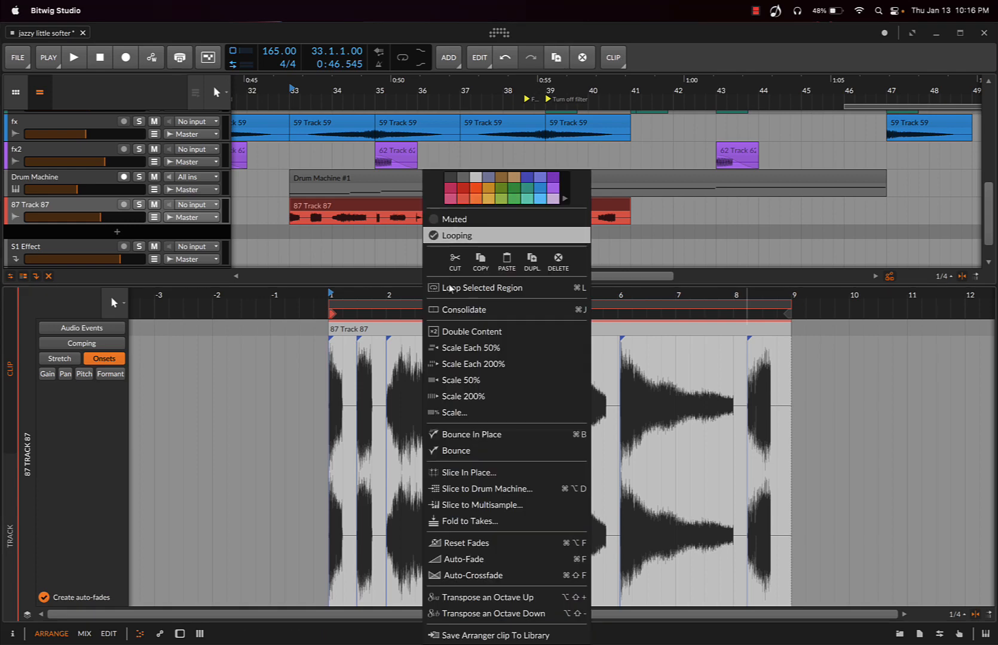
left_click(512, 488)
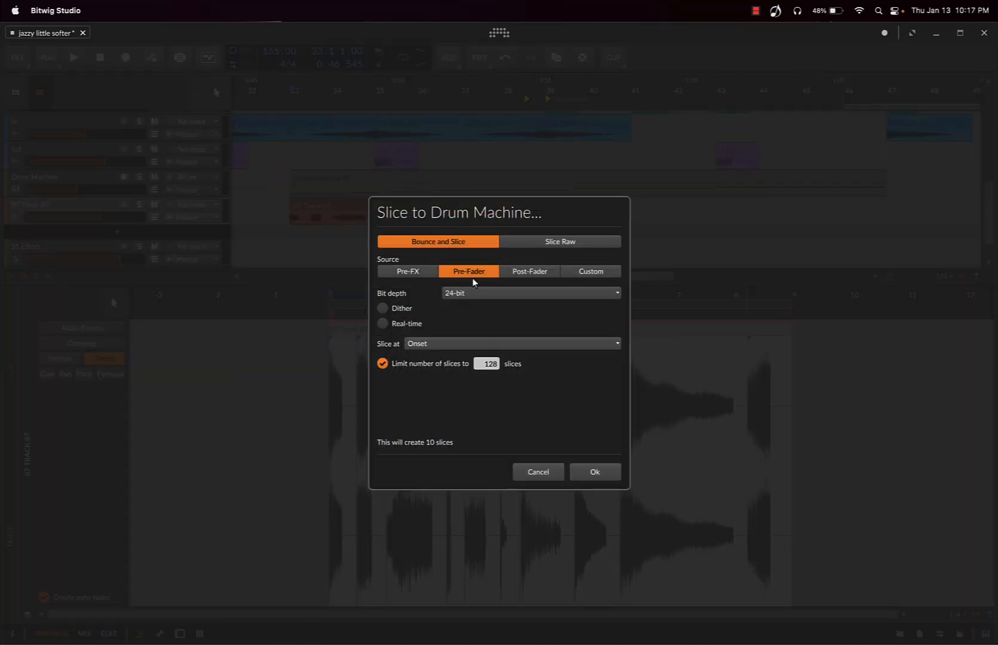
left_click(421, 346)
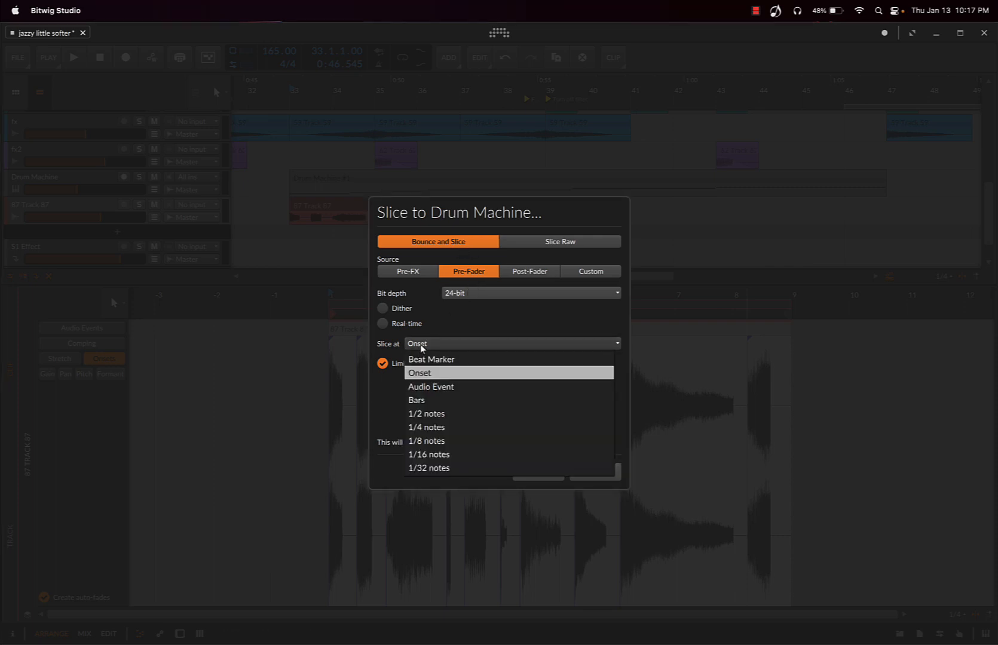
left_click(433, 374)
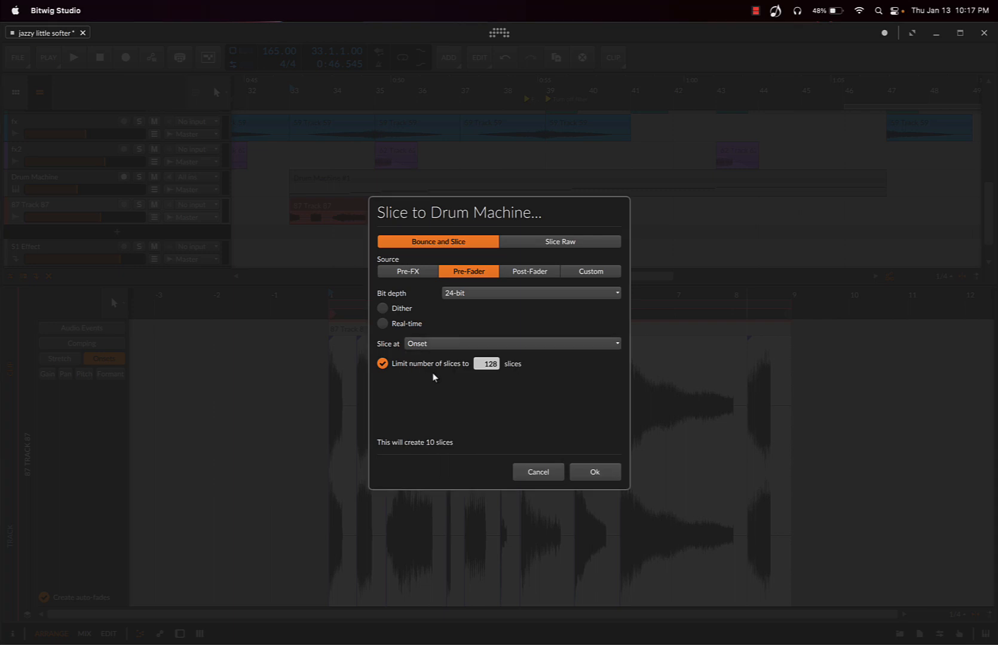
left_click(382, 364)
left_click(587, 473)
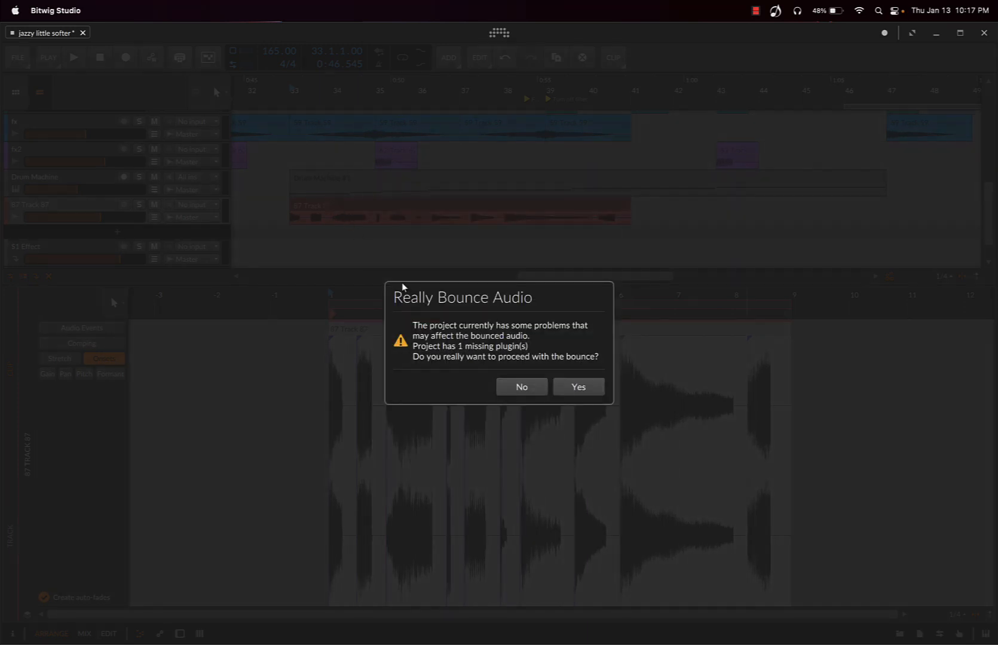
left_click(569, 389)
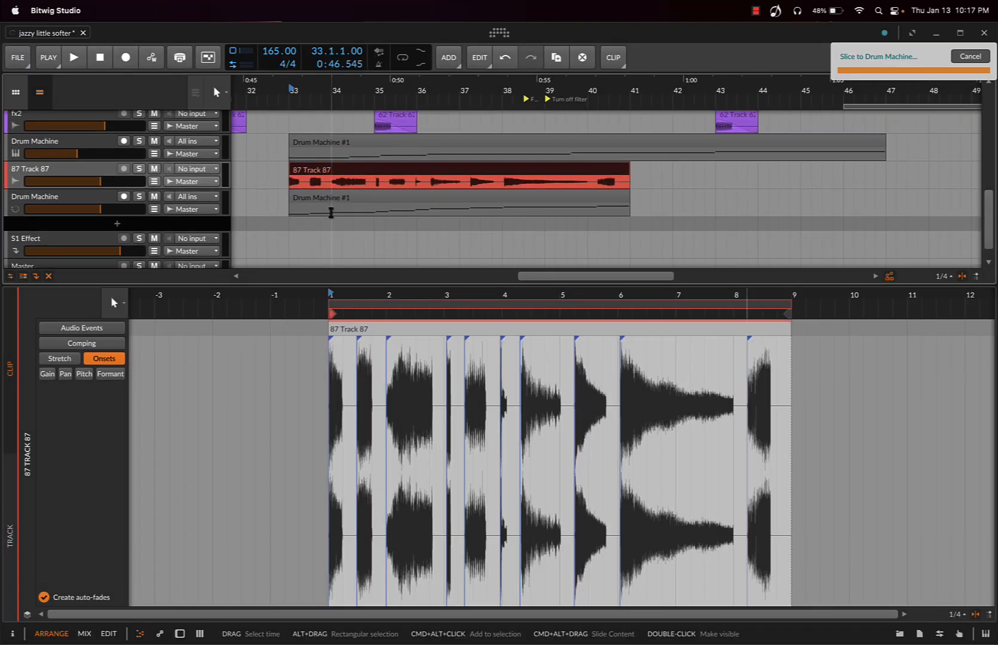
Mute the original 87 Track 87 track and show the first slice pad of the new drum machine in its sampler
left_click(154, 168)
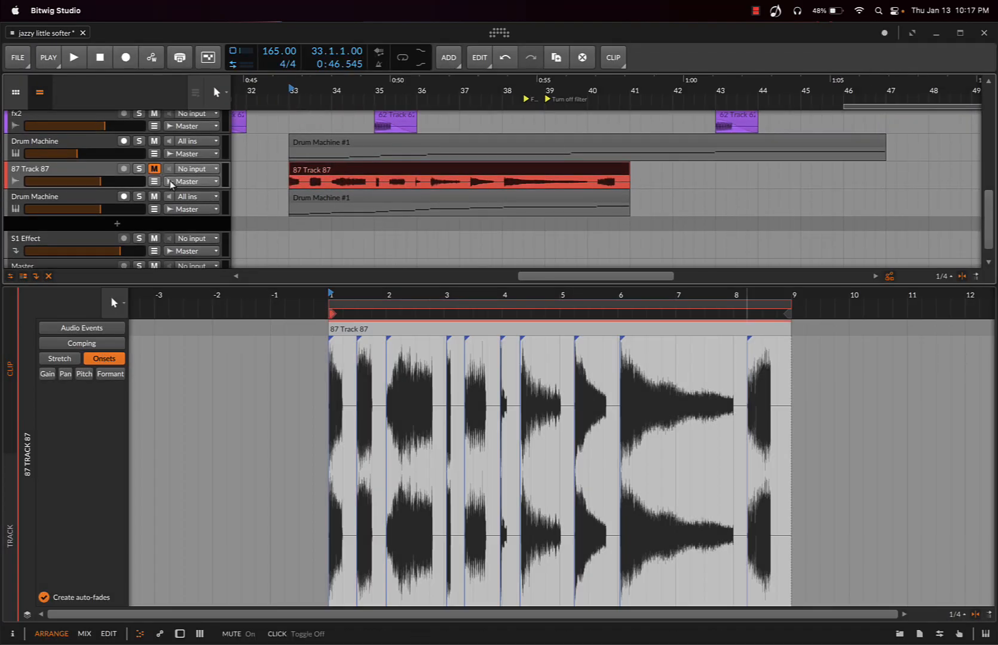
left_click(83, 197)
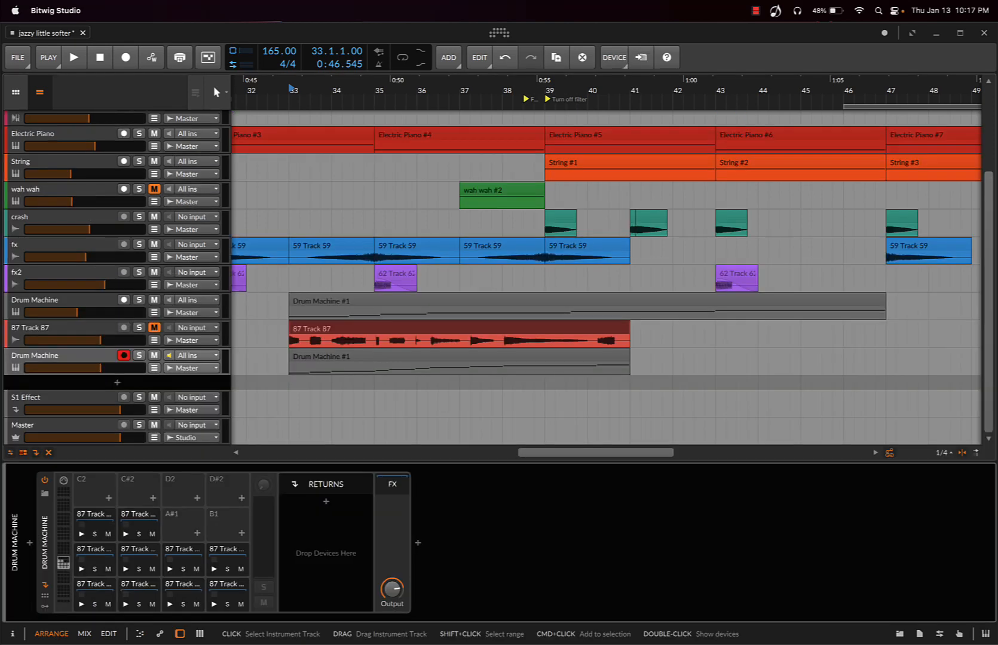
left_click(101, 588)
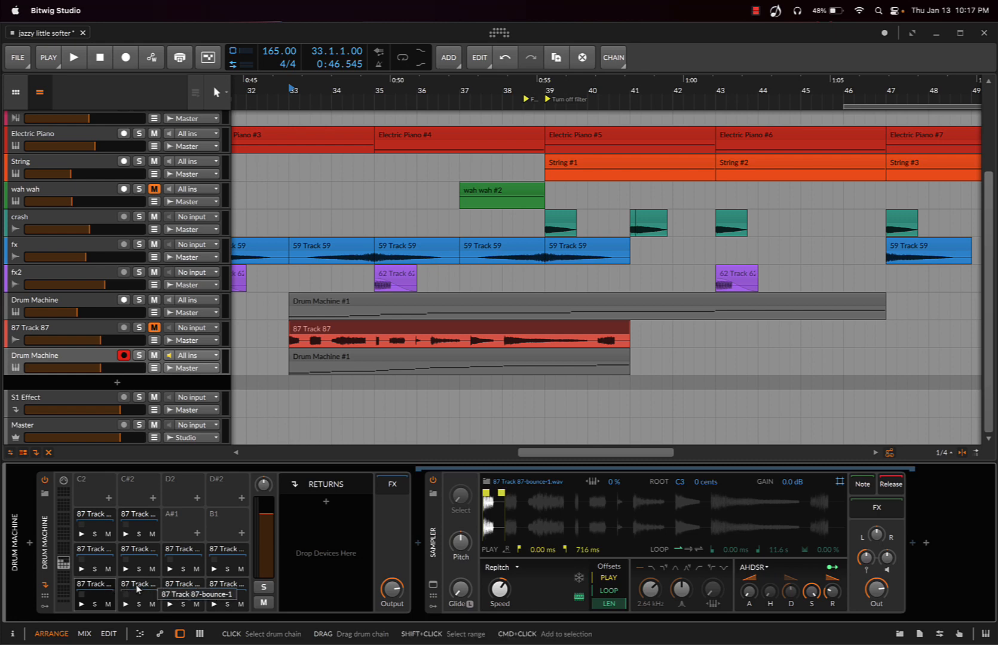
Audition the first four slice pads of the new drum machine one after another, from C1 to D#1
left_click(81, 605)
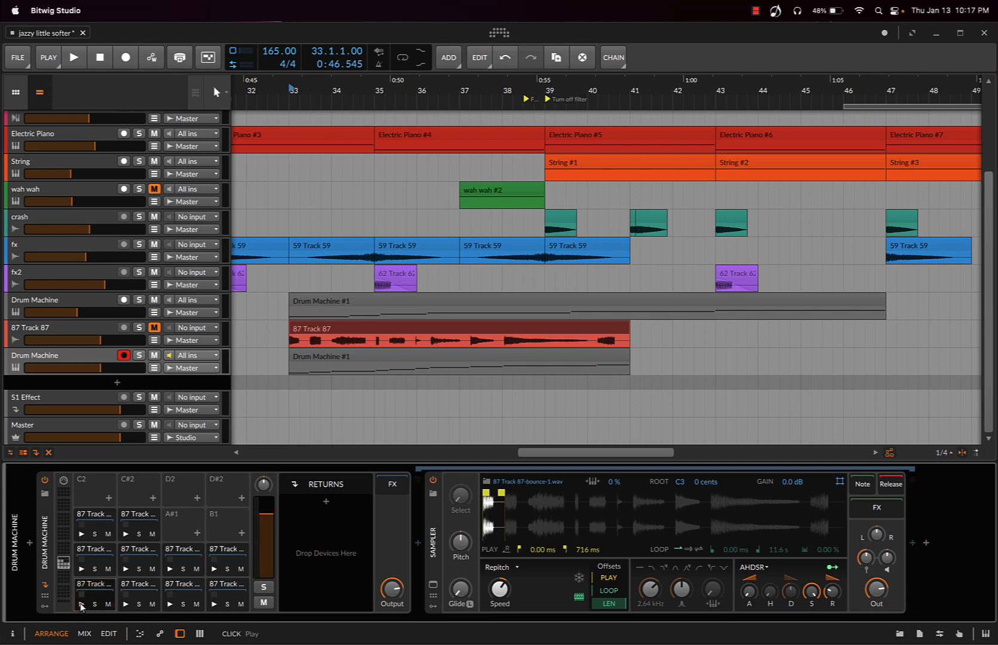
left_click(82, 605)
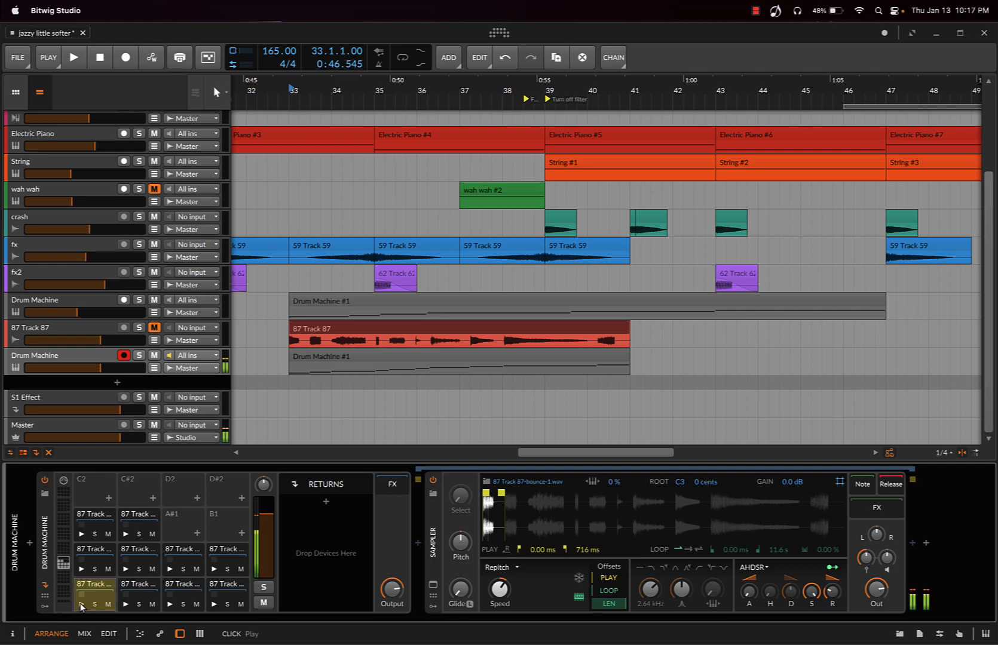
left_click(133, 583)
left_click(129, 604)
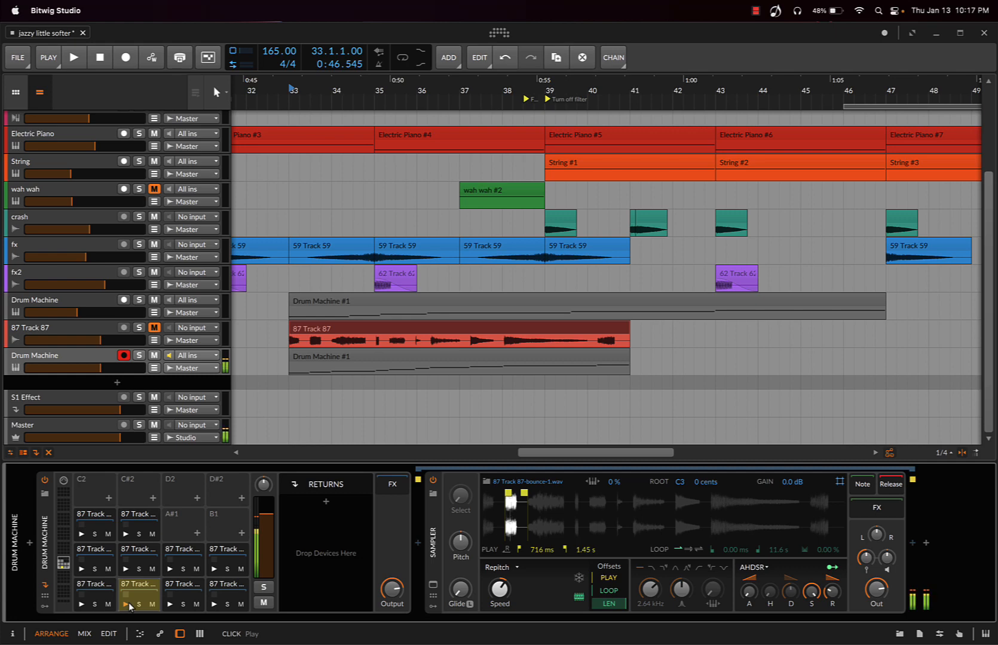
left_click(171, 604)
left_click(172, 605)
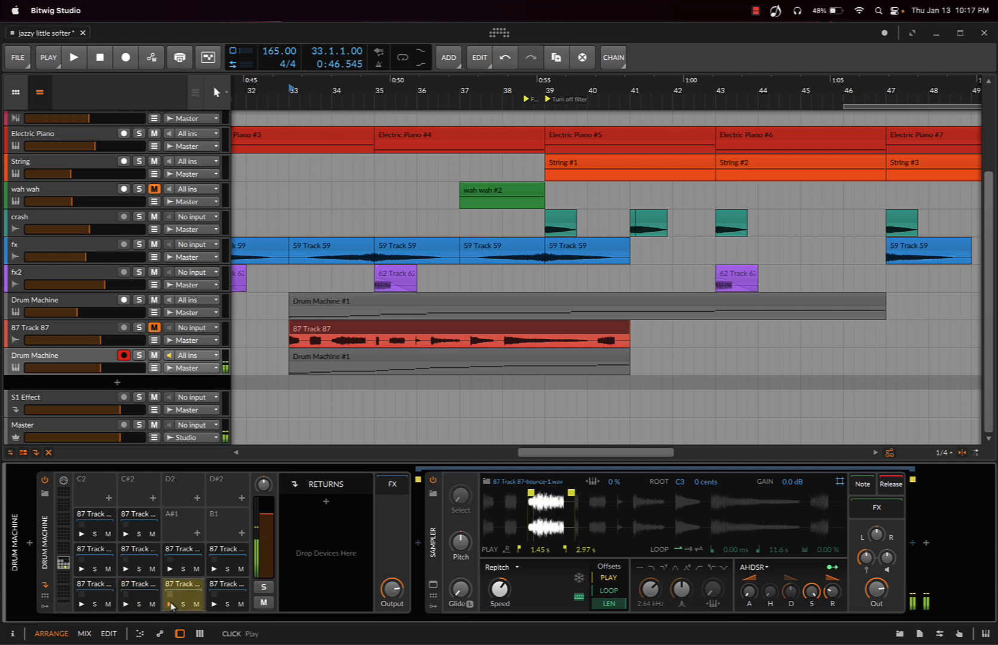
left_click(217, 589)
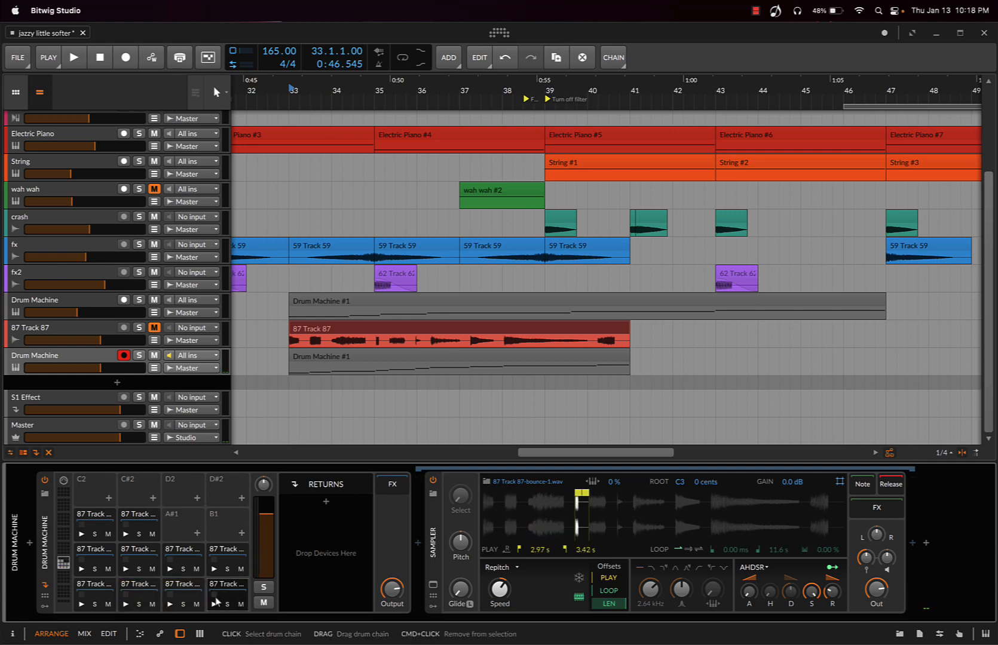
left_click(213, 604)
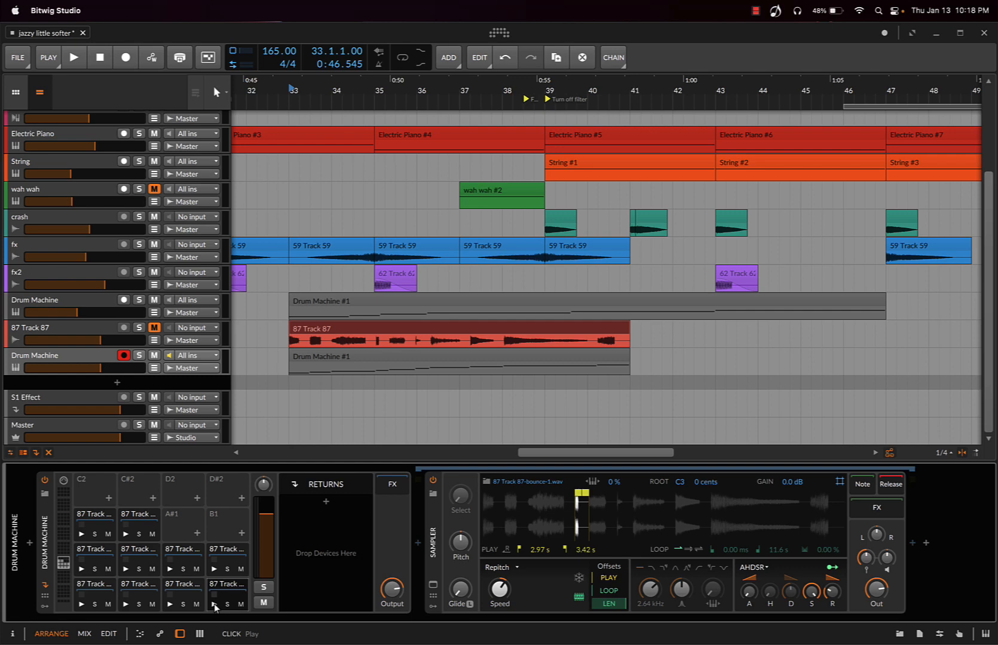
Audition the long slice on the G#1 pad, duplicate it onto the empty C2 pad, and audition the copy
left_click(92, 518)
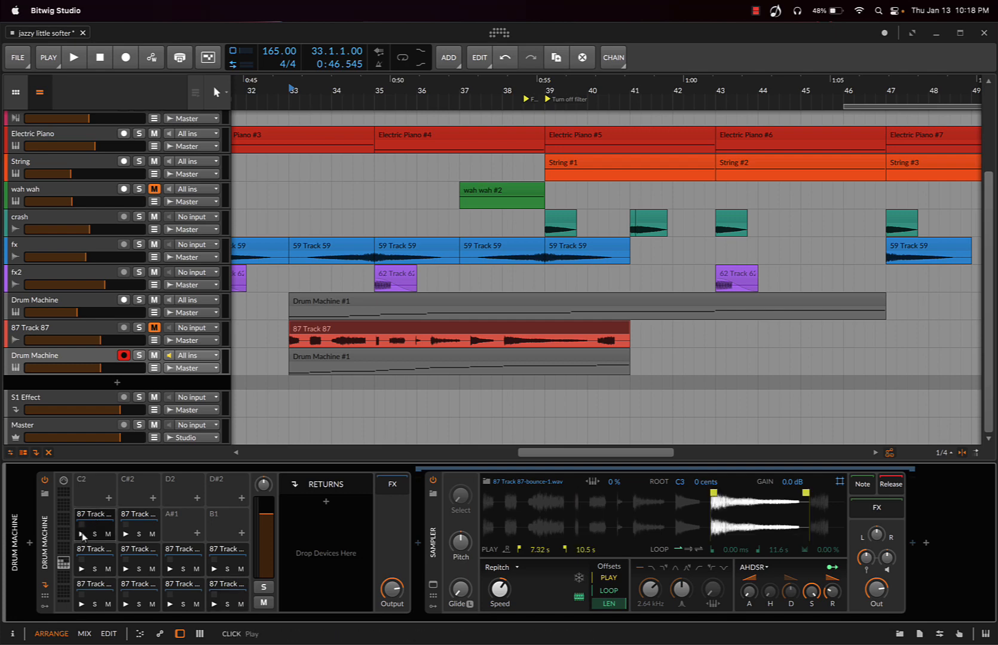
left_click(82, 534)
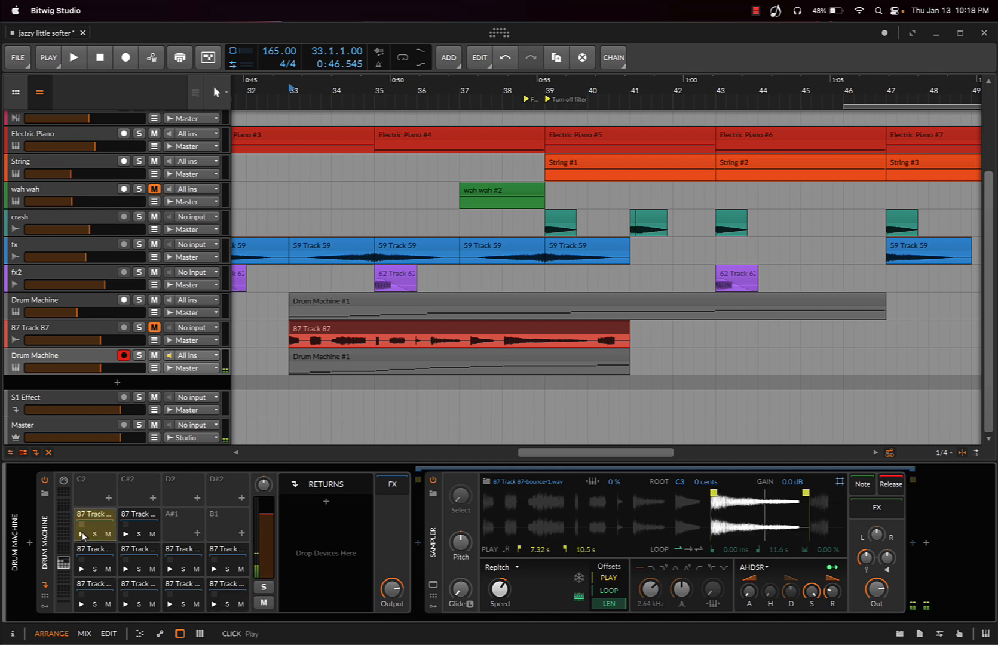
left_click_drag(99, 518, 89, 490)
key("super+z")
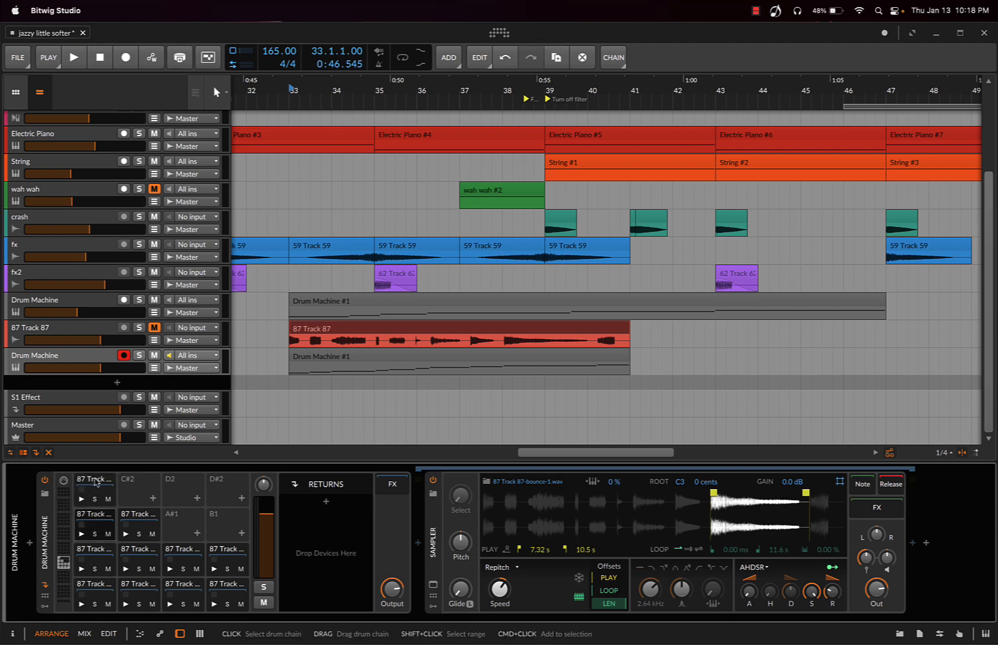
left_click(96, 482)
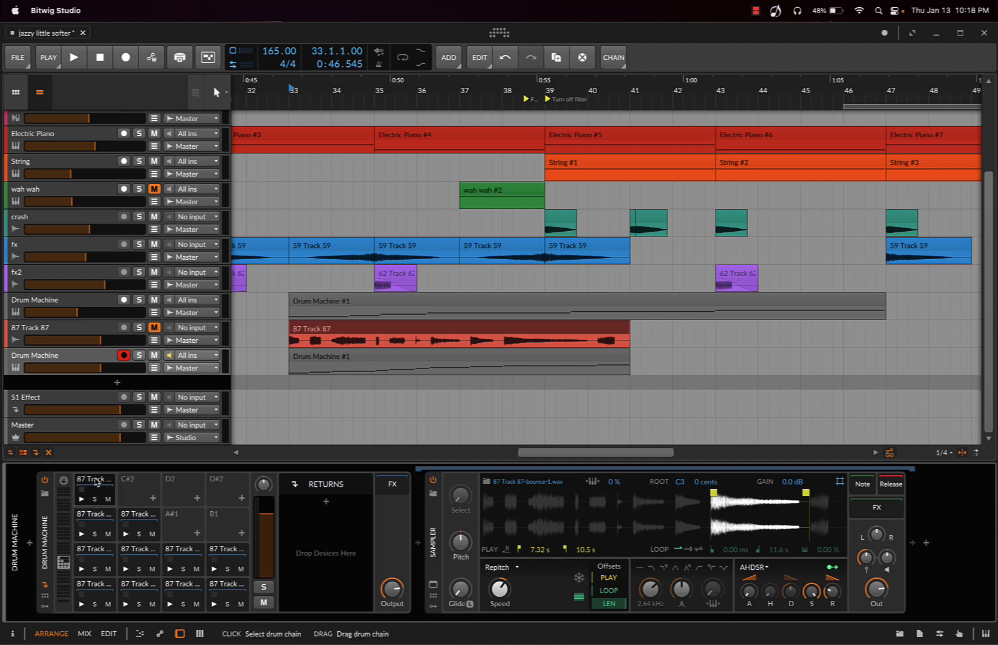
left_click(96, 519)
left_click(99, 486)
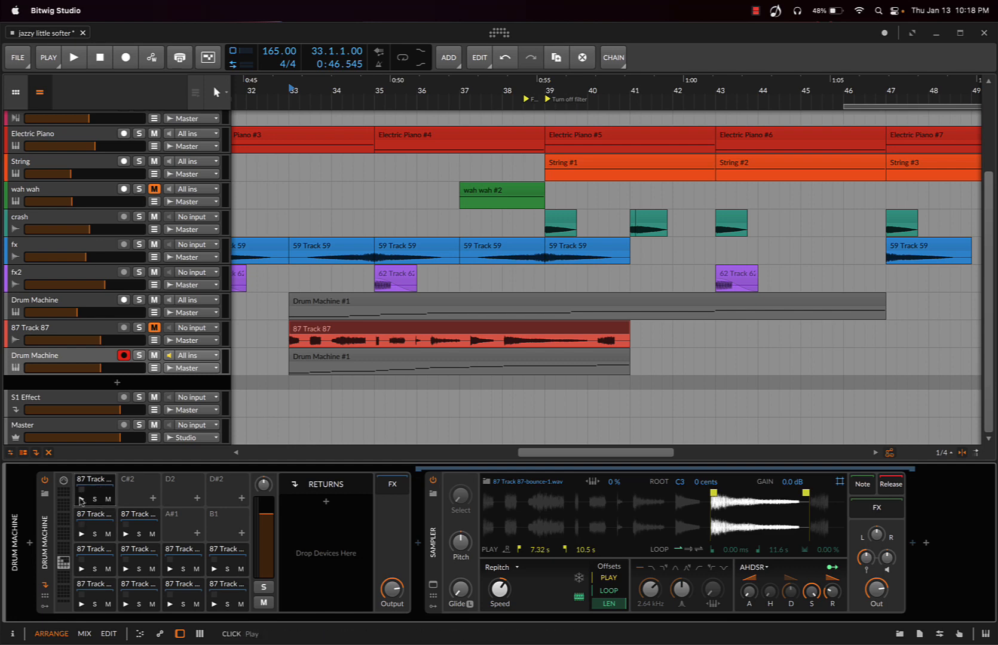
left_click(82, 500)
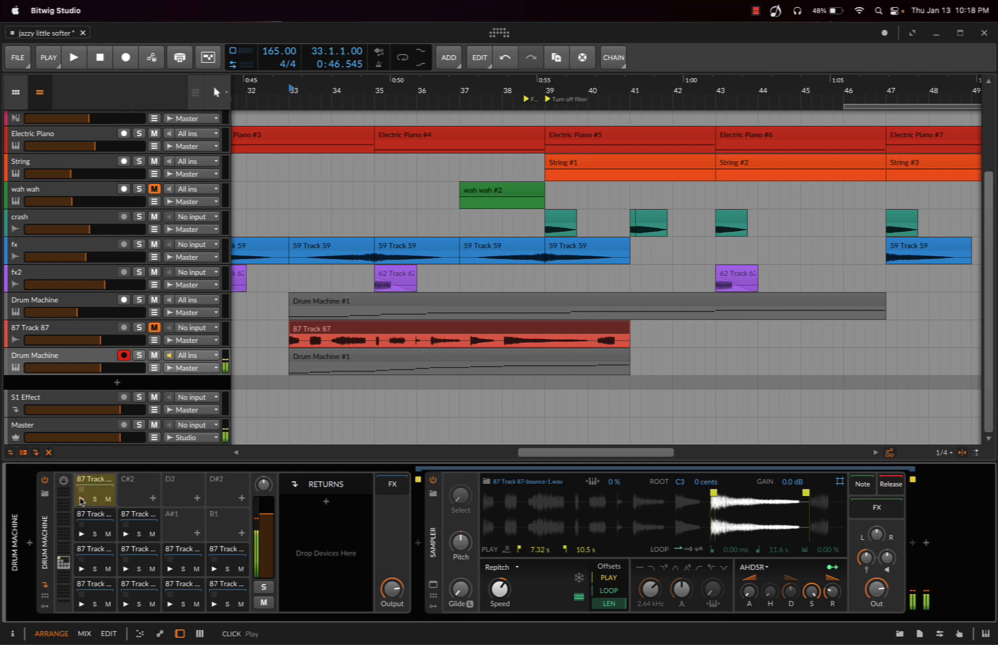
Switch the C2 pad's sampler to Cycles playback, adjust its speed and formant, and audition the altered sound
left_click(497, 568)
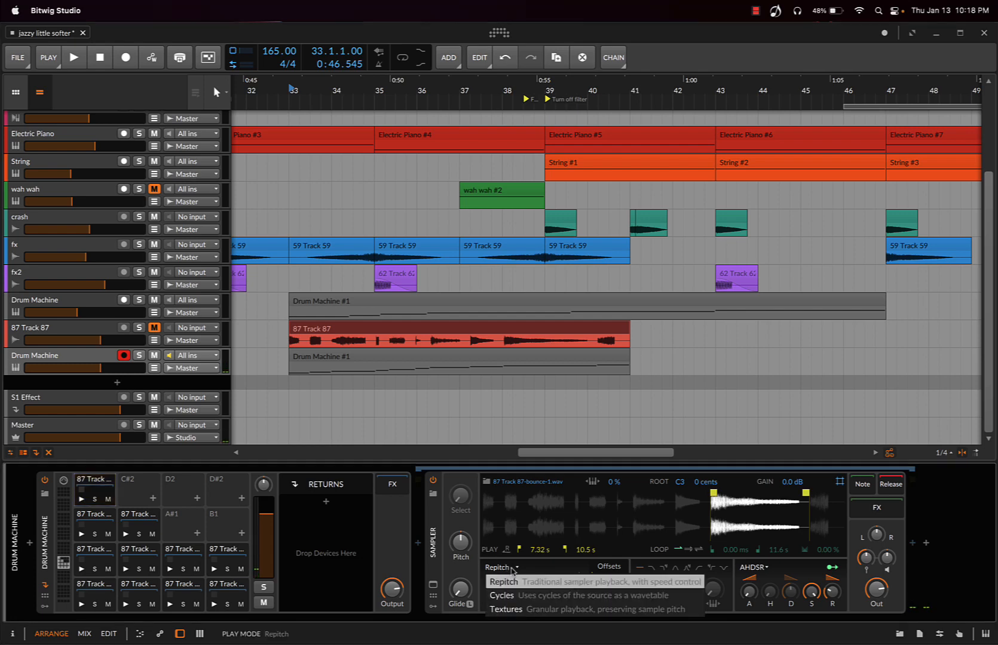
left_click(508, 584)
left_click(499, 589)
left_click_drag(500, 589, 499, 586)
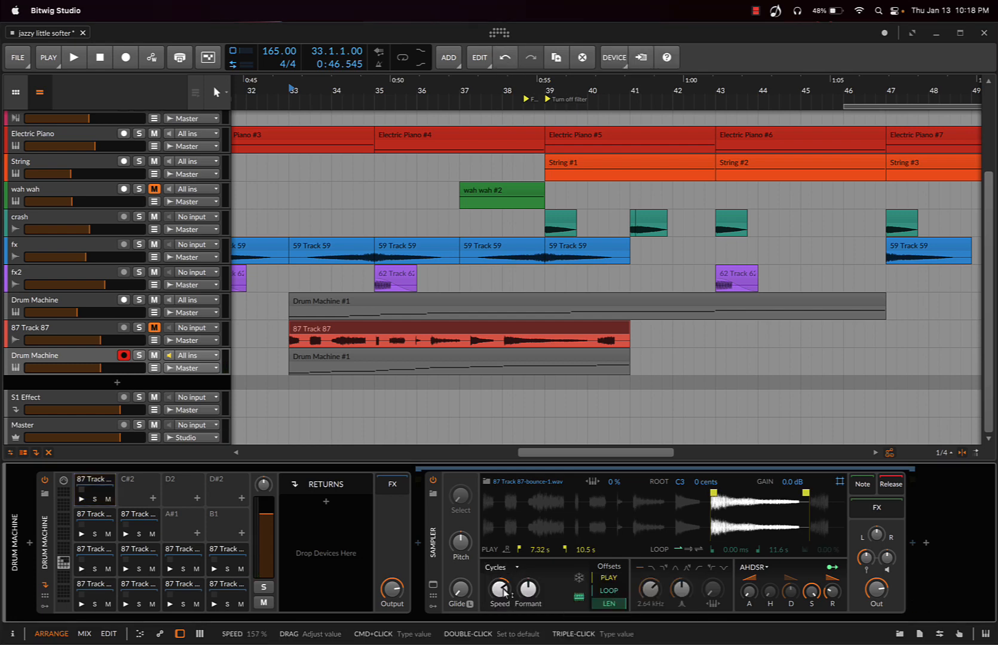
left_click(82, 498)
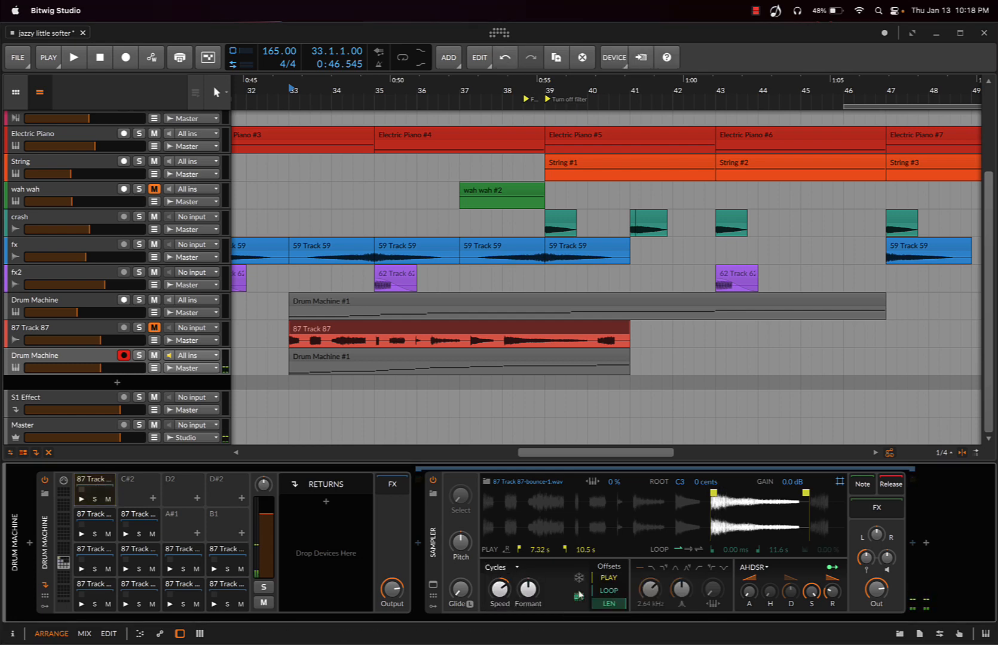
Audition the original G#1 pad for comparison and show the E1 pad's slice in the sampler
left_click(84, 514)
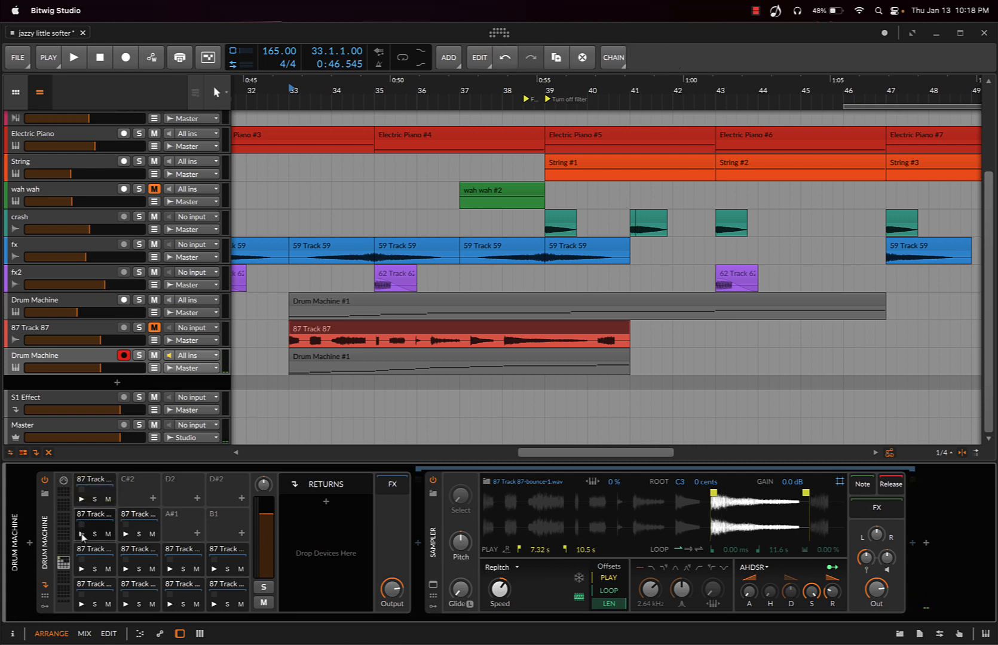
left_click(82, 534)
left_click(91, 553)
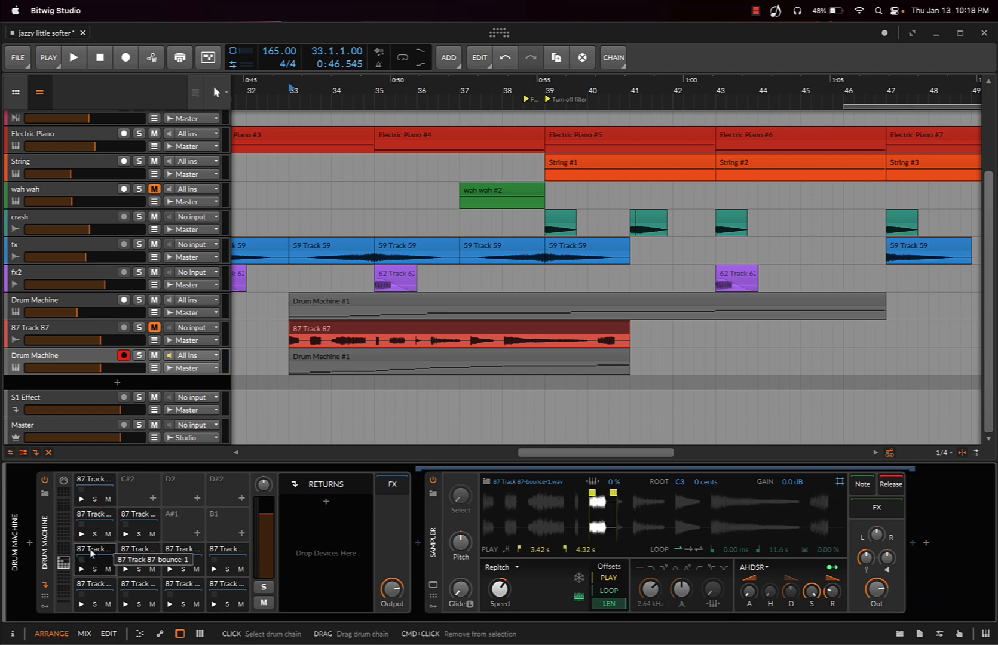
Examine the sliced notes of the new track's Drum Machine #1 clip in the piano roll and in the drum editor
double_click(312, 355)
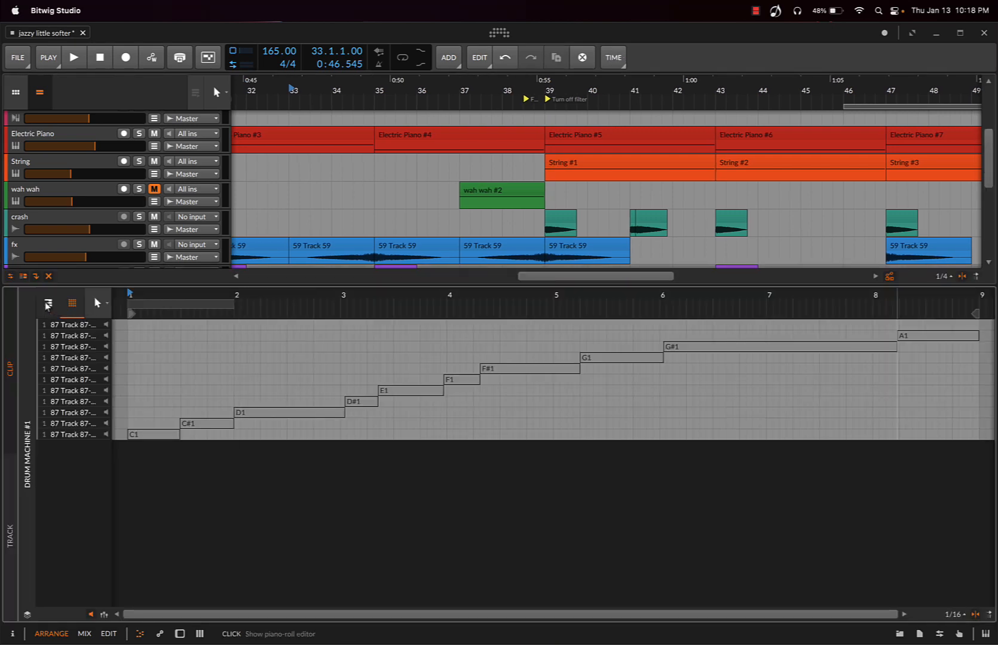
left_click(47, 304)
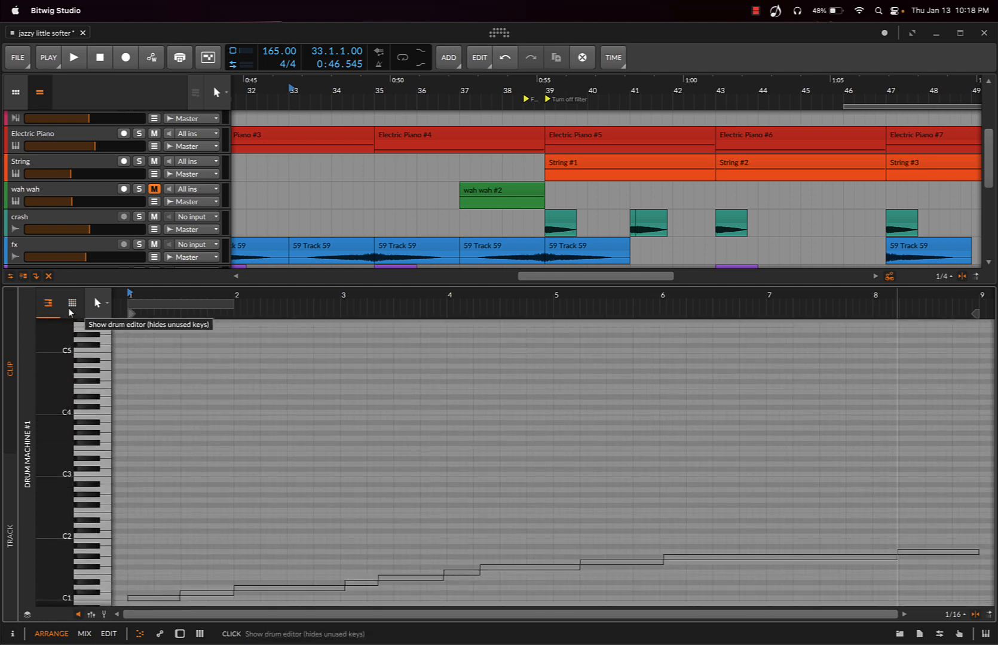
left_click(70, 307)
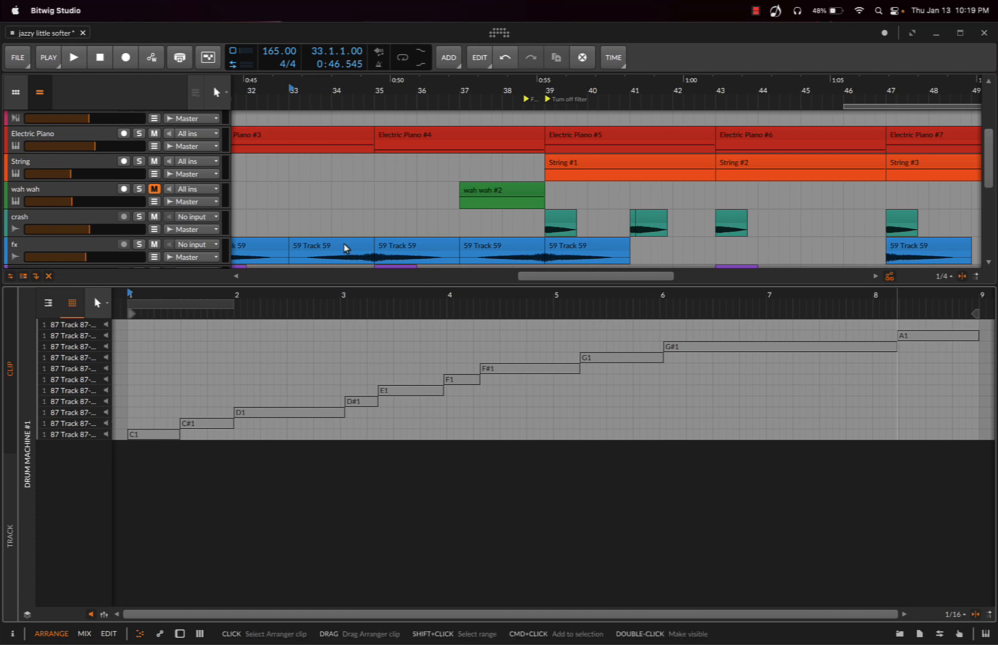
Return to the new drum machine's devices and audition the C1 pad's slice repeatedly
scroll(344, 245, "down", 5)
double_click(55, 183)
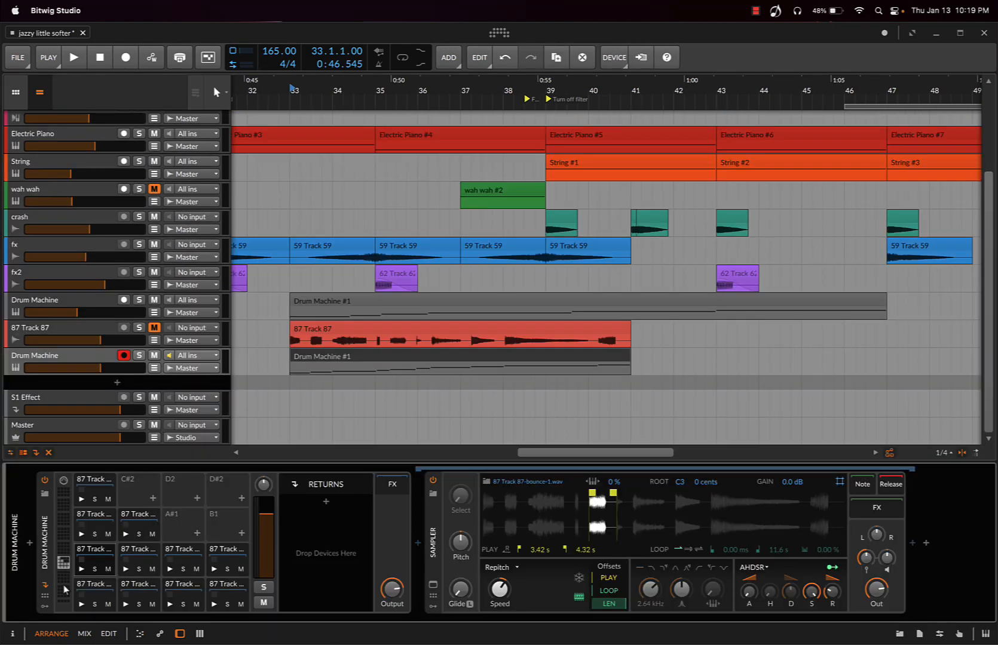
left_click(87, 581)
left_click(94, 587)
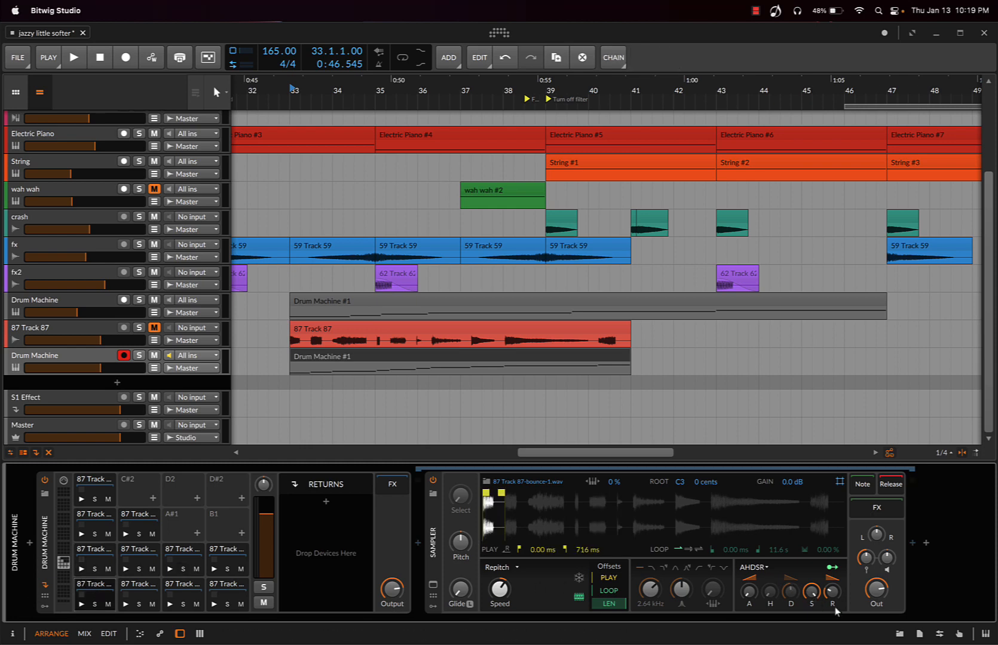
left_click(83, 603)
left_click(83, 603)
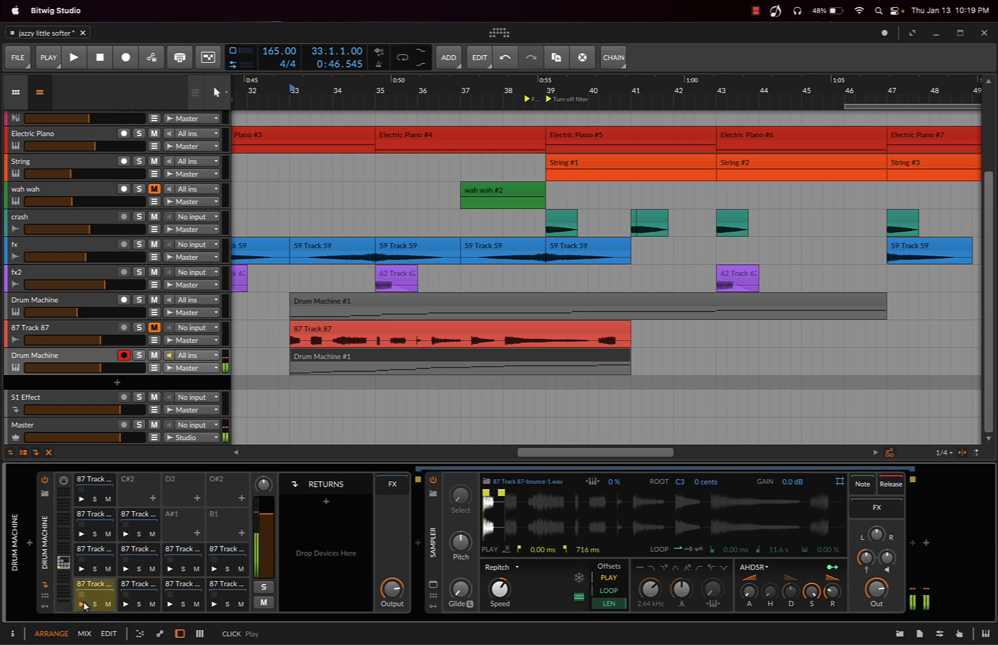
left_click(83, 604)
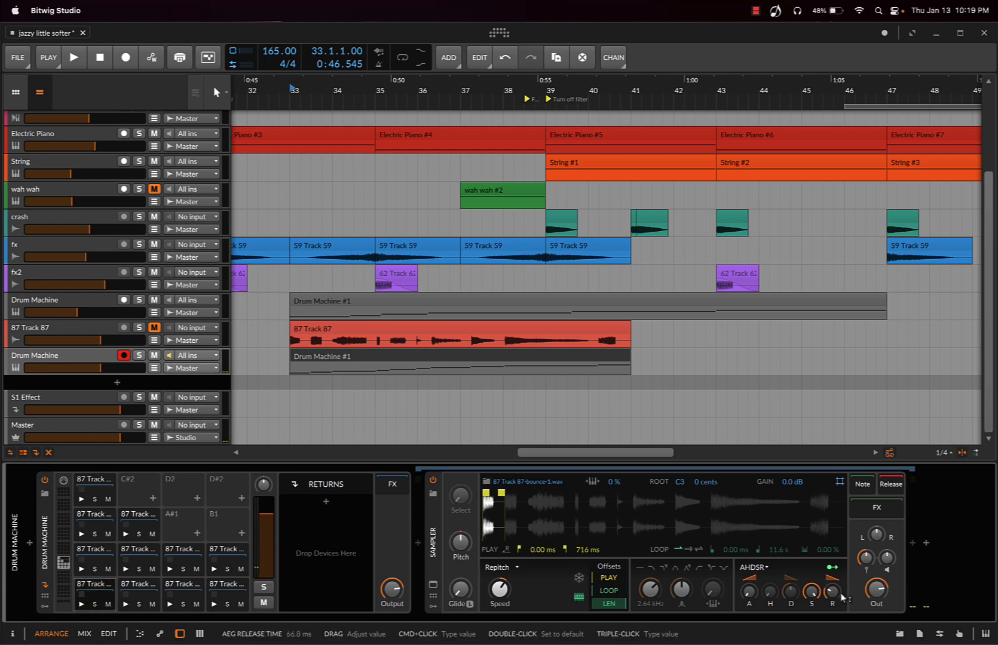
left_click(81, 605)
left_click(81, 605)
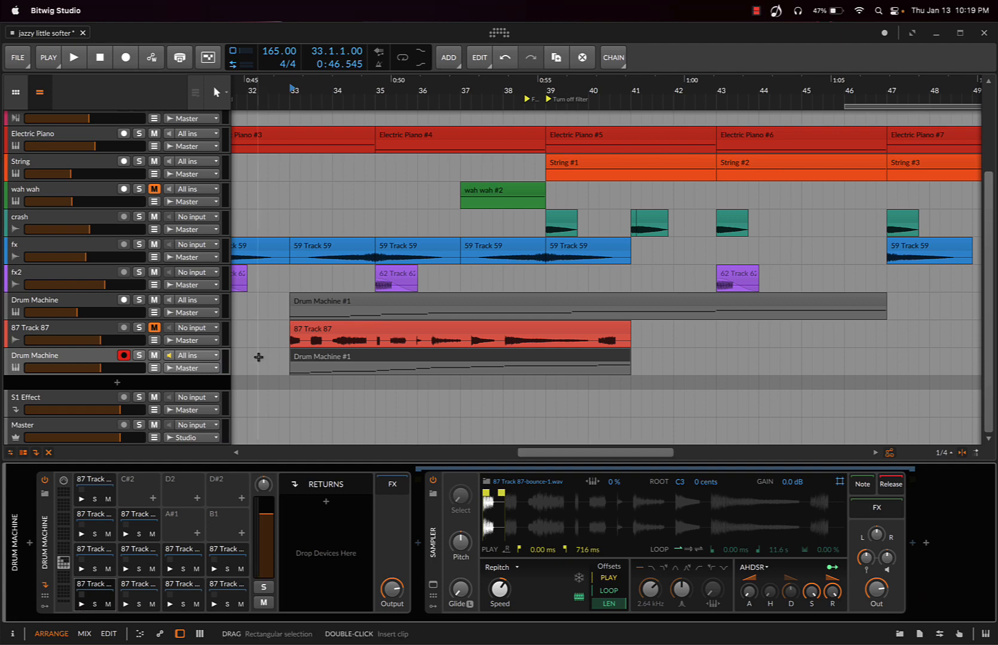
Solo the new Drum Machine track and play the arrangement from bar 33
left_click(139, 355)
key("space")
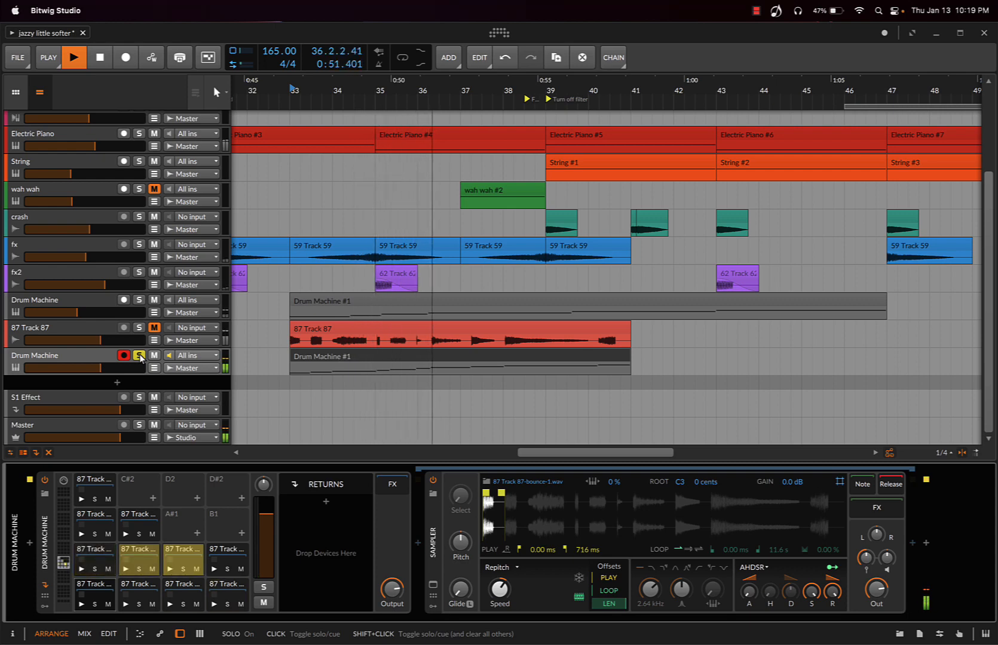
Mute the original Drum Machine track and add a Delay-2 effect after the new track's drum machine
key("space")
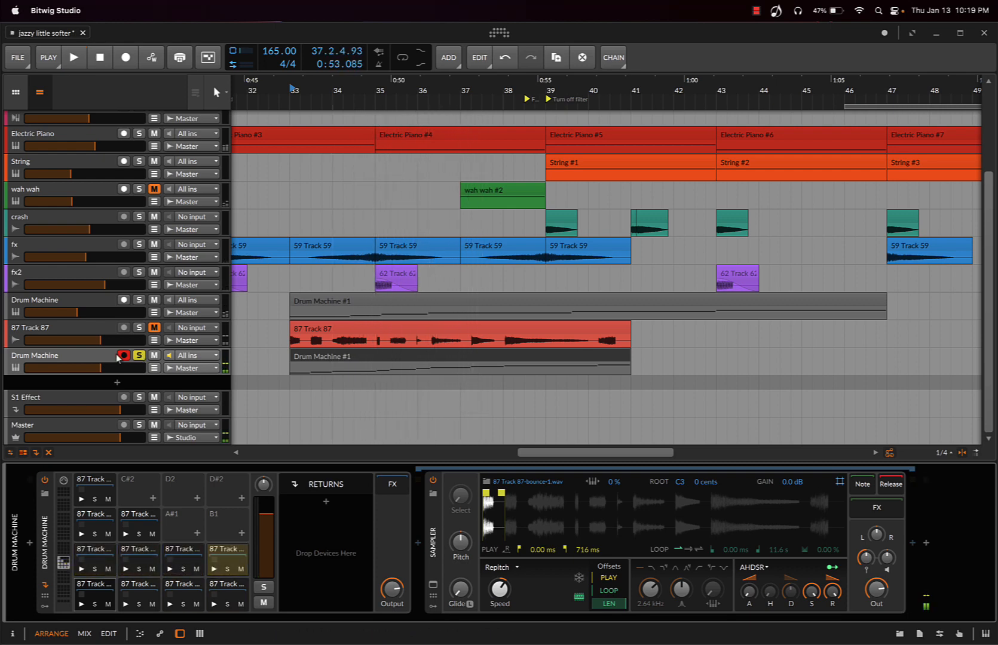
double_click(94, 359)
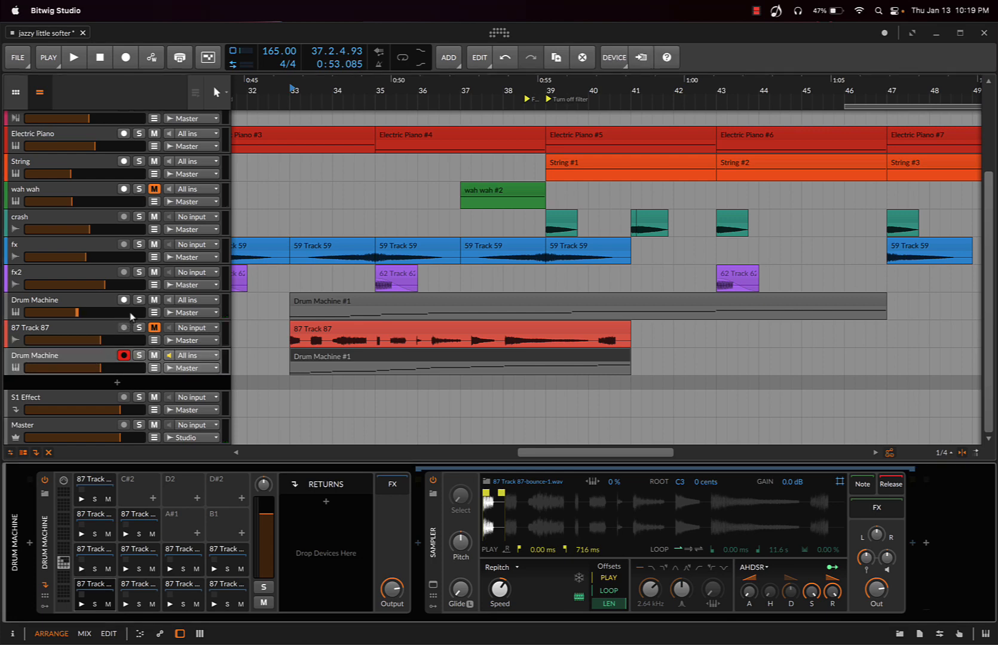
left_click(928, 544)
type("del")
left_click(894, 276)
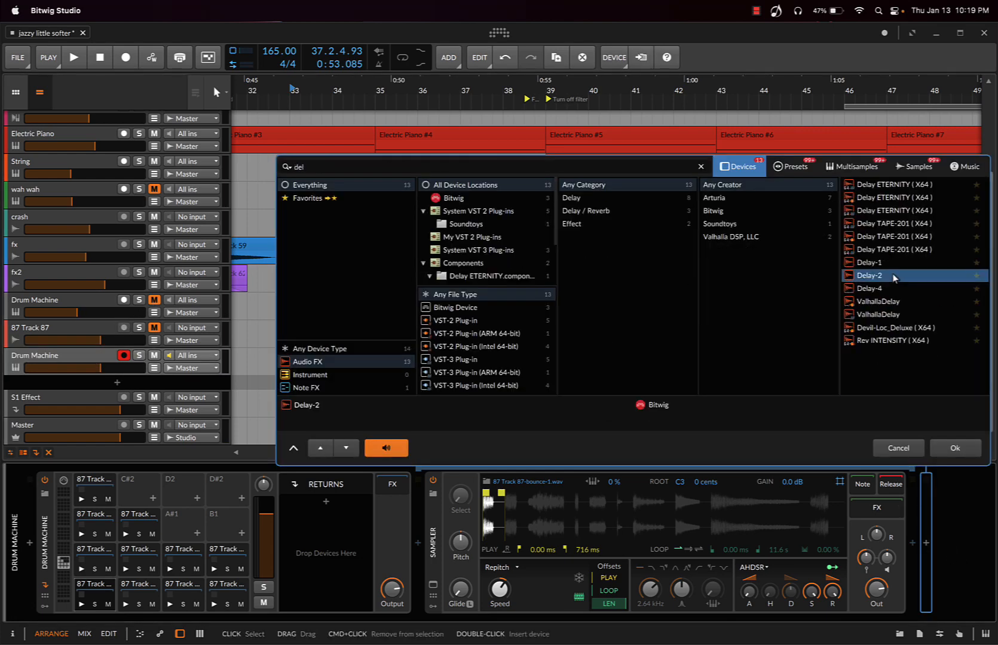
double_click(895, 276)
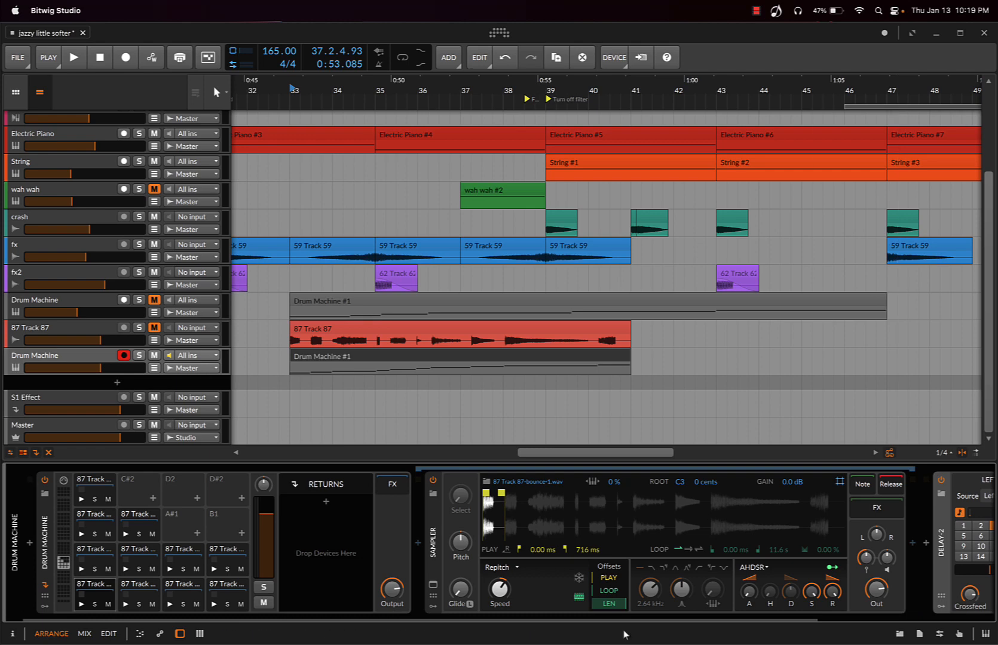
Collapse the sampler and play the delayed slices from bar 33, first soloed and after that in the full mix
double_click(426, 559)
key("space")
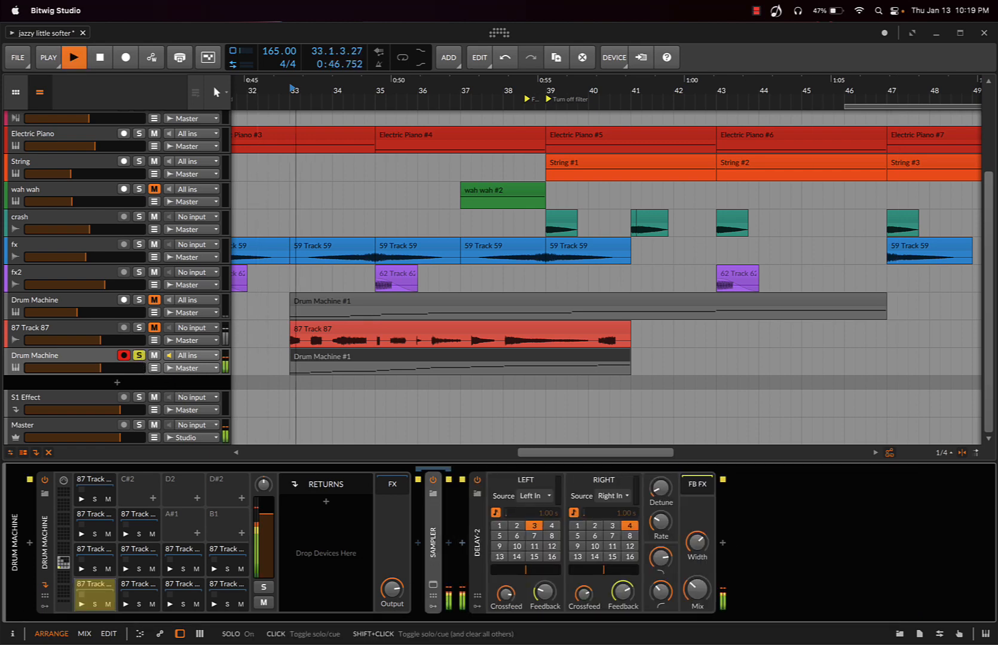
key("space")
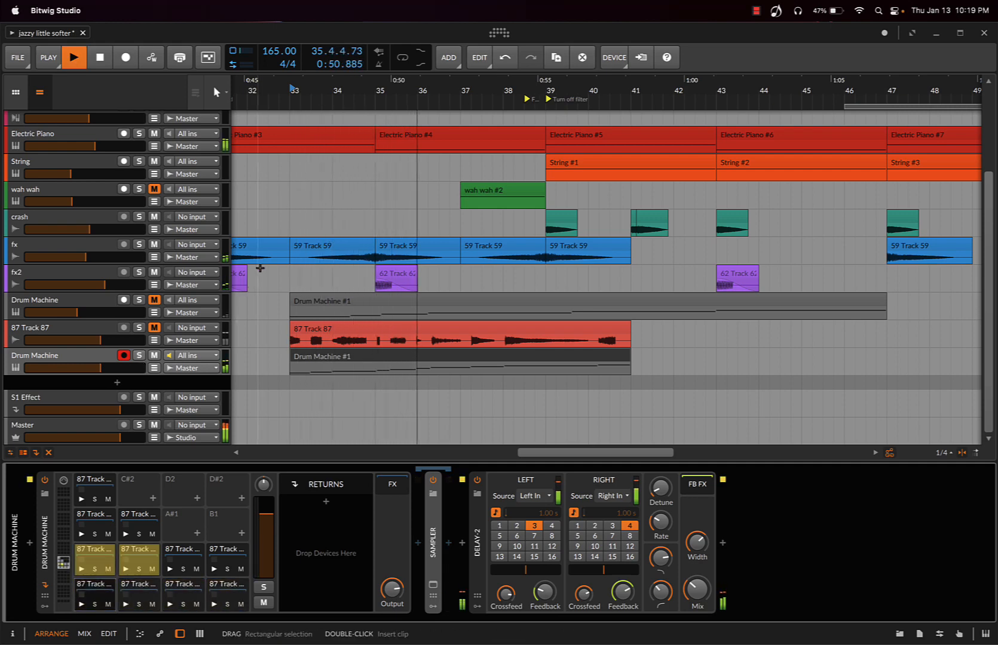
scroll(293, 233, "up", 1)
scroll(292, 232, "up", 3)
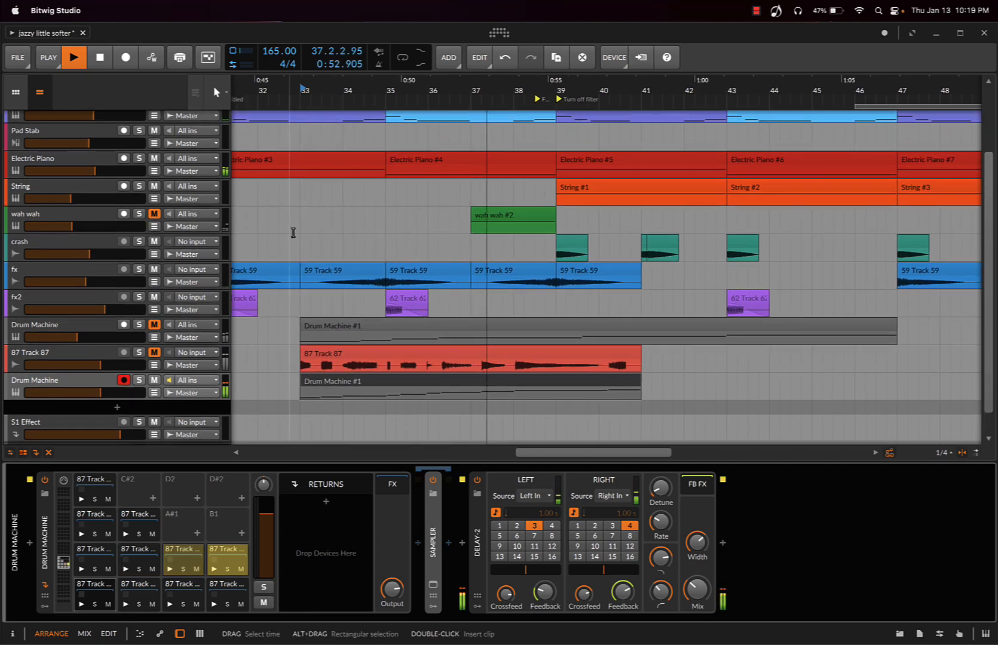
scroll(293, 232, "down", 3)
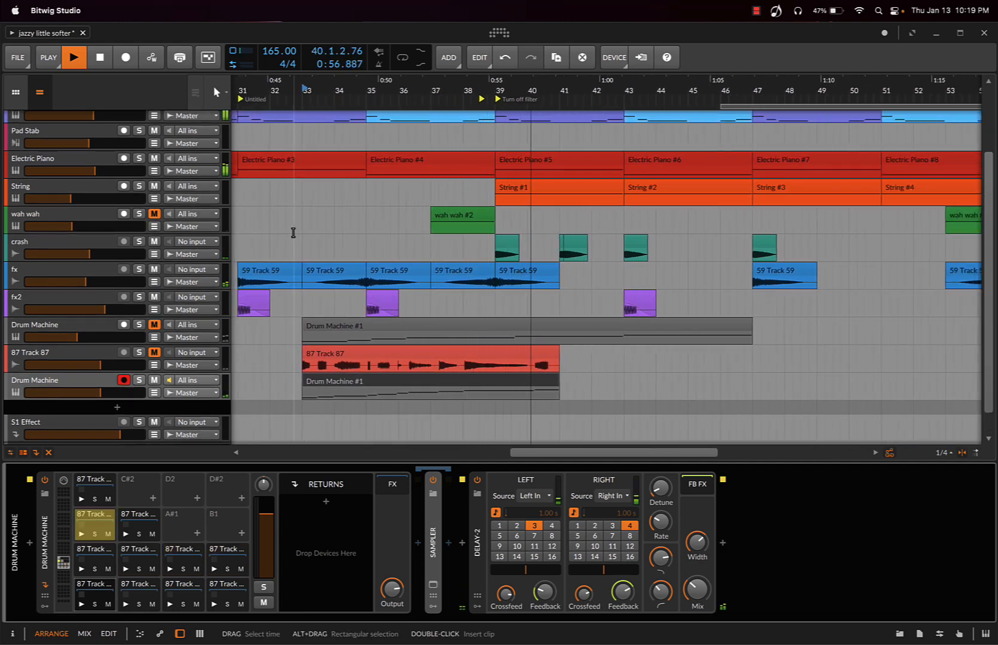
key("space")
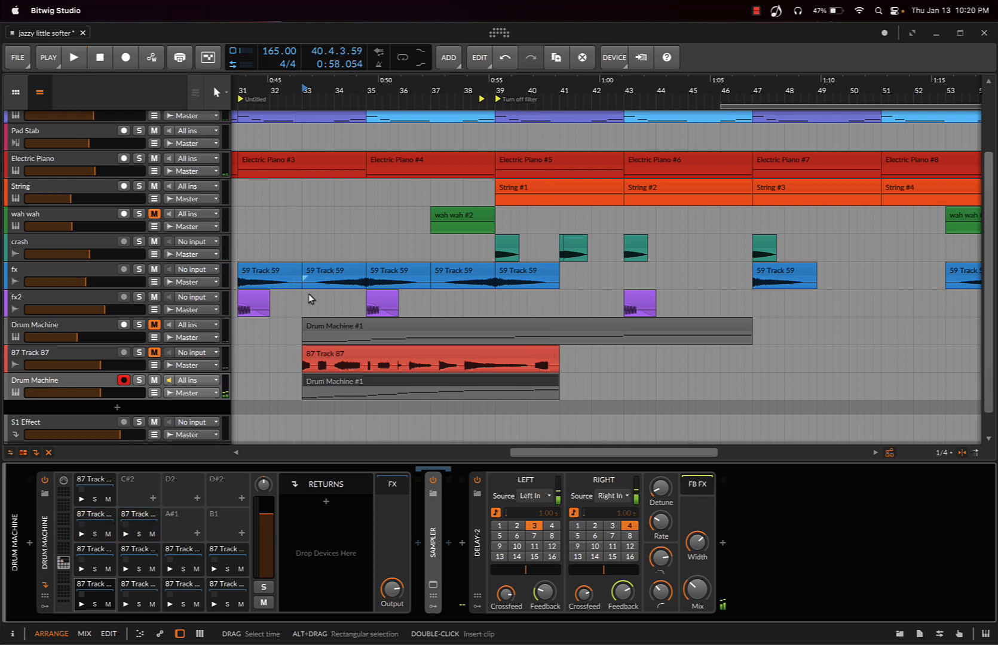
Solo the new Drum Machine track again and play its opening slices from bar 33
scroll(323, 330, "left", 2)
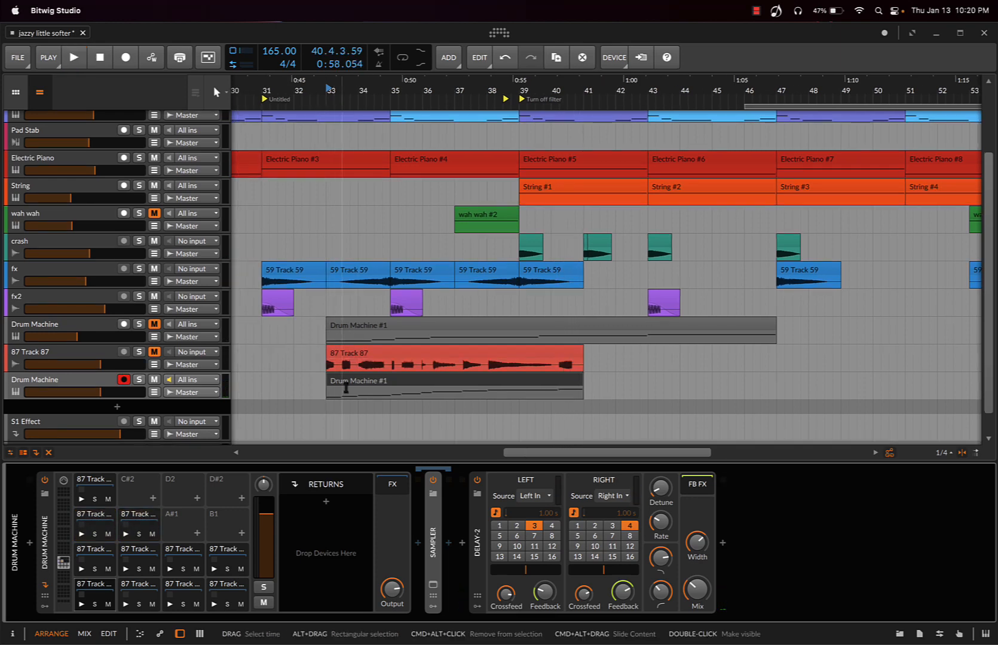
left_click(138, 380)
key("space")
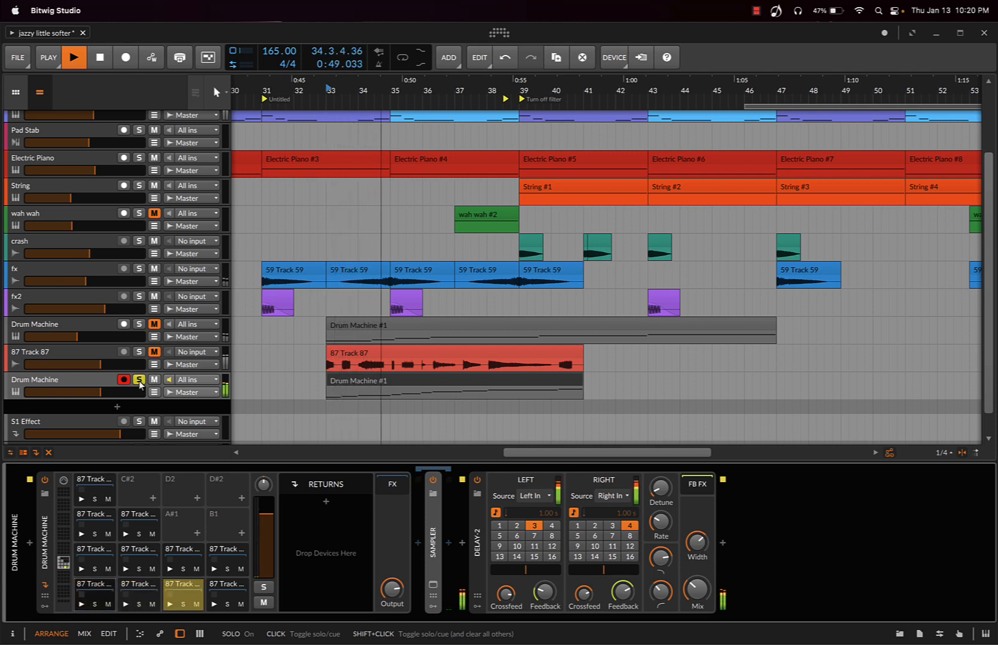
key("space")
Reduce the new track's Drum Machine #1 clip to only the D1 note and move that note to the clip's start
double_click(363, 383)
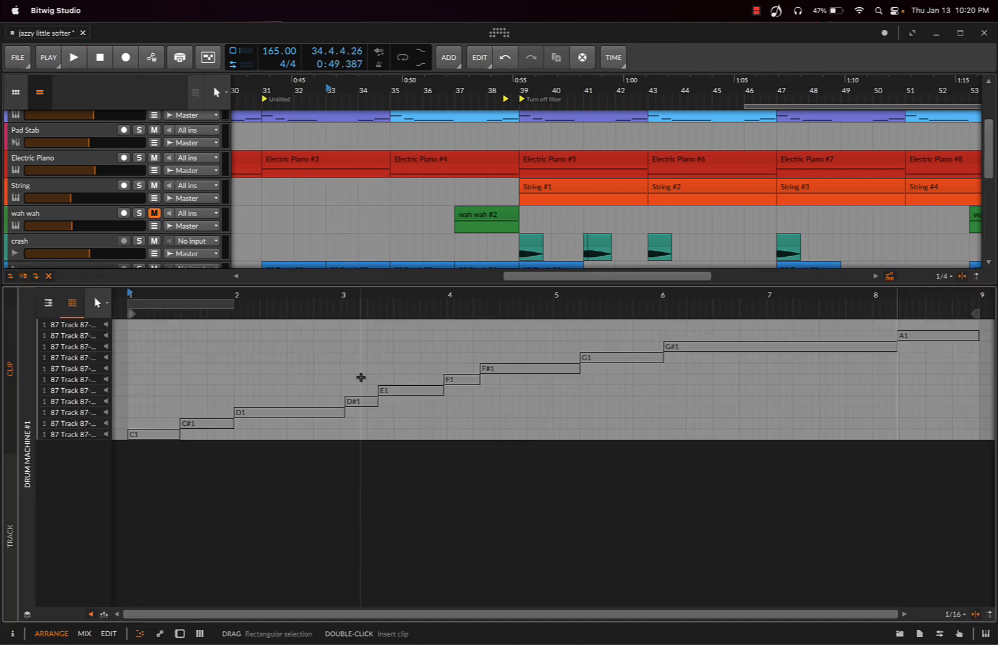
left_click_drag(199, 417, 144, 439)
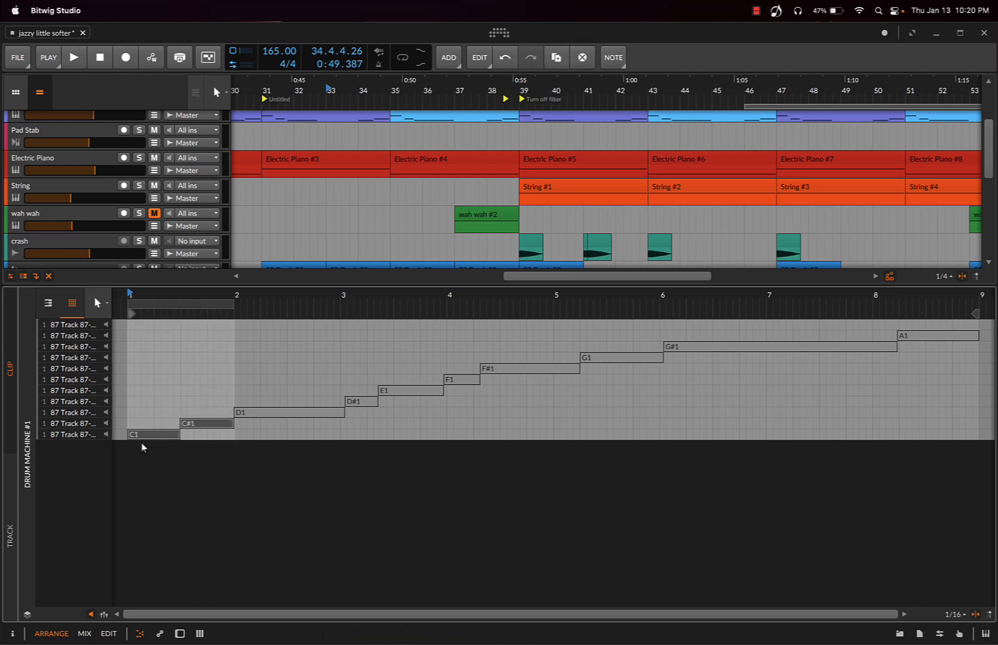
key("Delete")
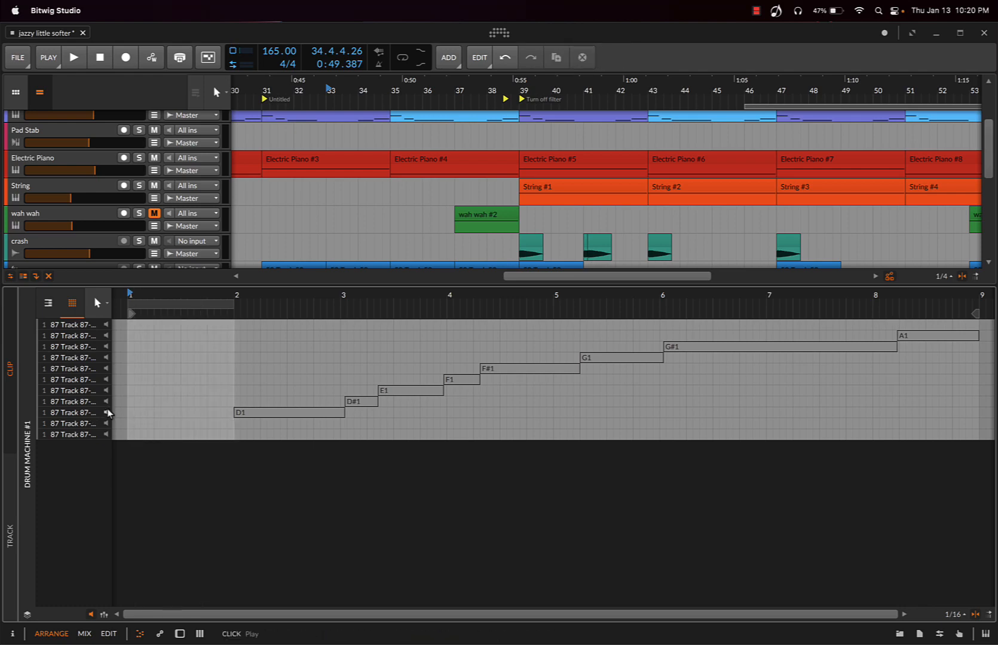
left_click_drag(263, 414, 159, 413)
left_click_drag(346, 425, 979, 365)
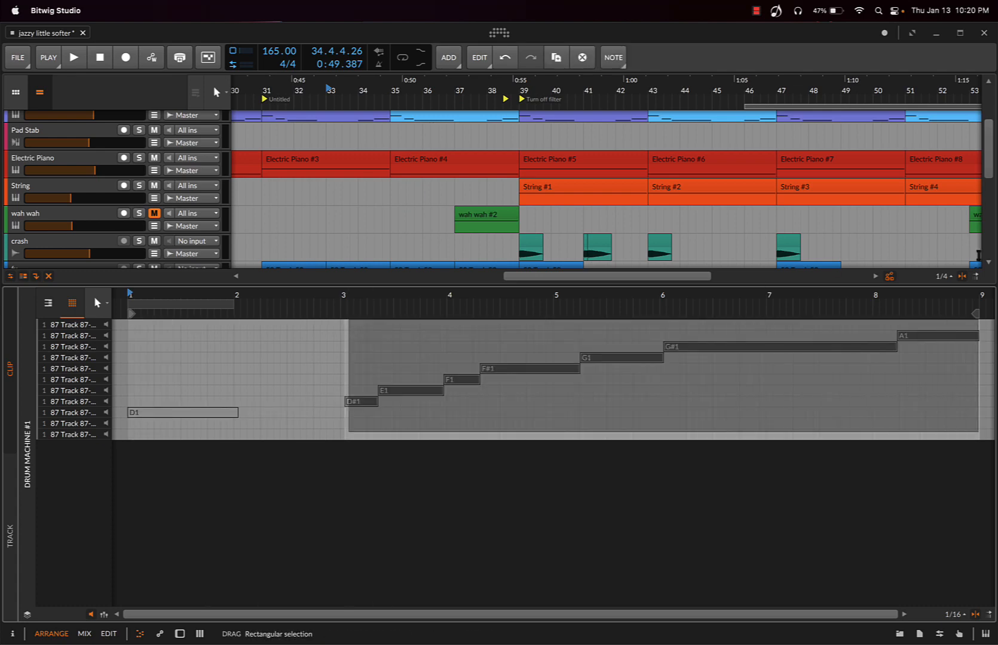
key("Delete")
Place the clip at bar 35, trimmed to two bars, and audition it unsoloed with the full arrangement
left_click_drag(693, 285, 682, 480)
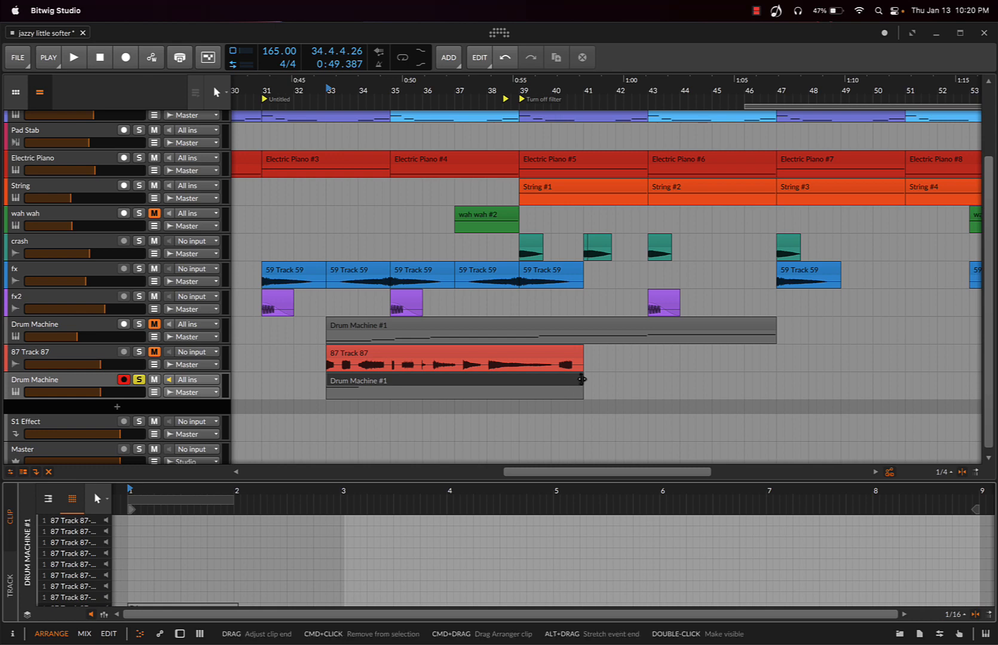
left_click_drag(583, 384, 421, 386)
left_click(320, 386)
key("space")
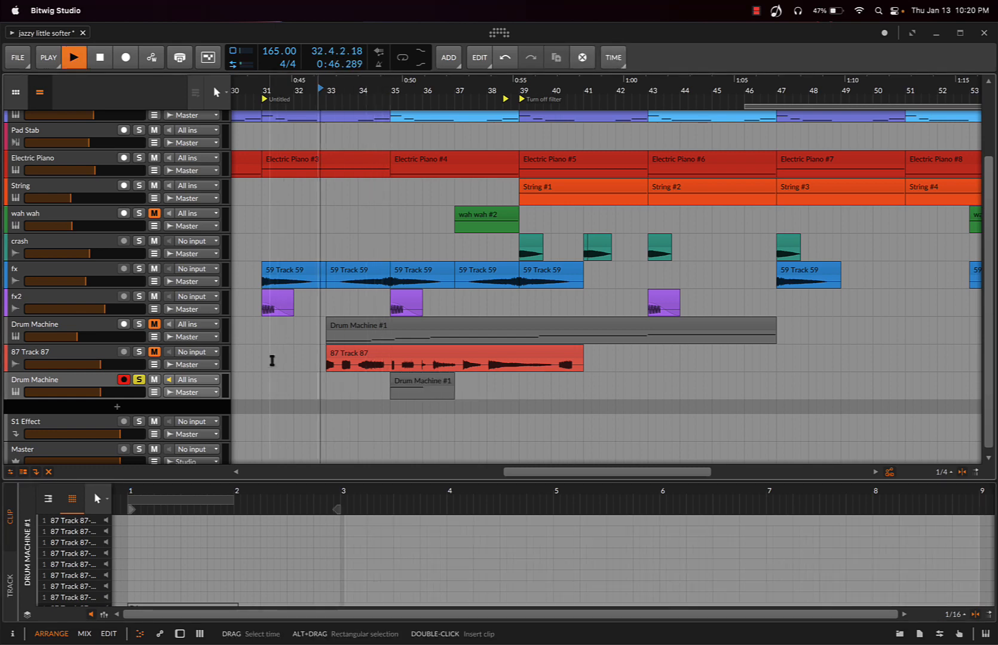
key("space")
left_click(139, 380)
key("space")
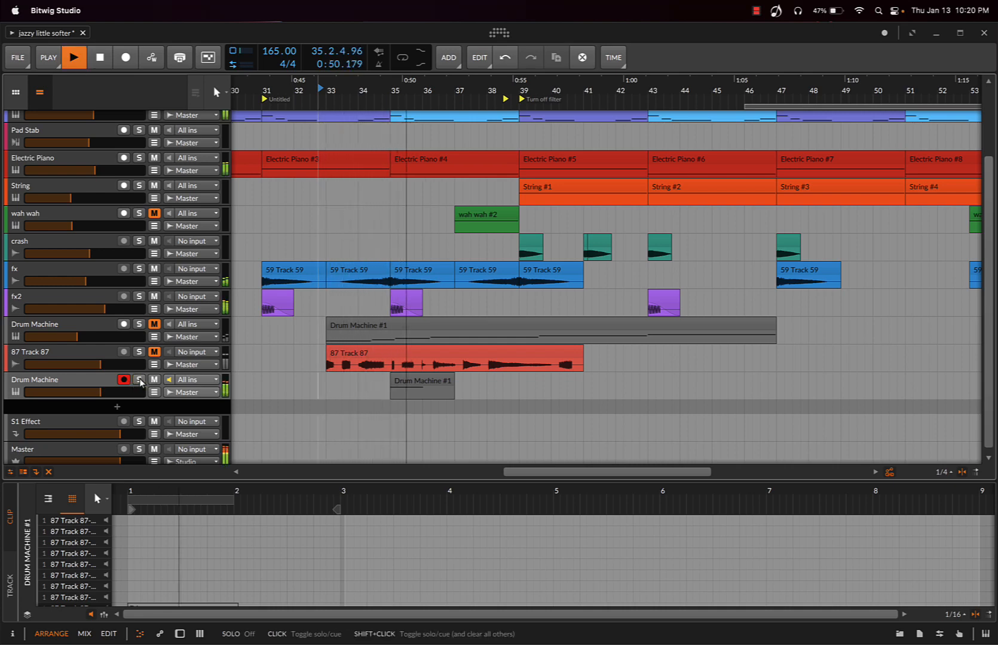
key("space")
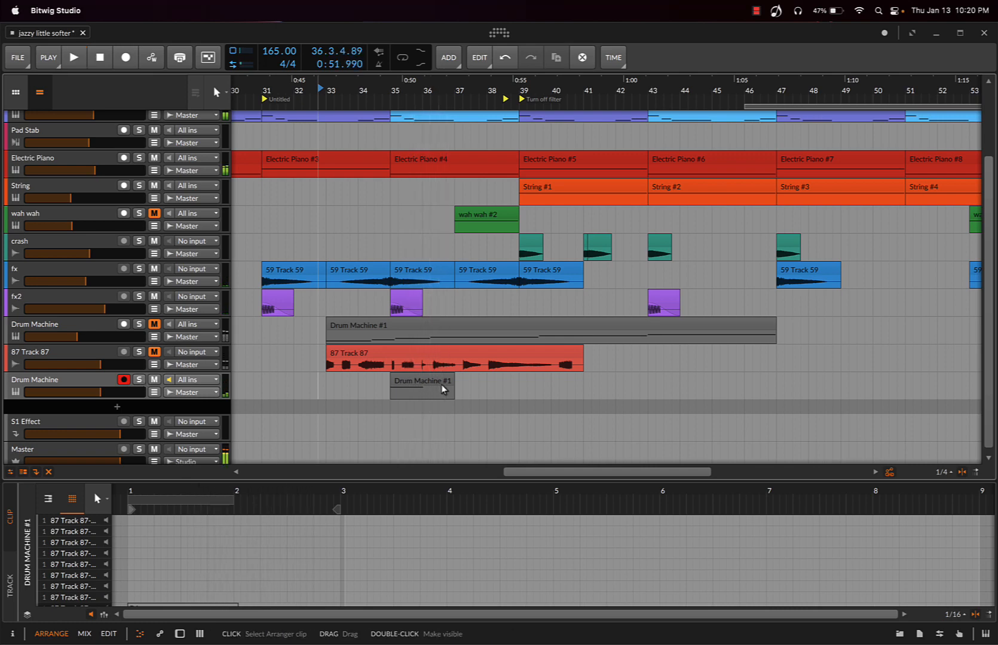
Duplicate the two-bar clip on the new Drum Machine track and place the copy at bar 39
left_click(443, 389)
key("super+d")
left_click_drag(479, 383, 545, 384)
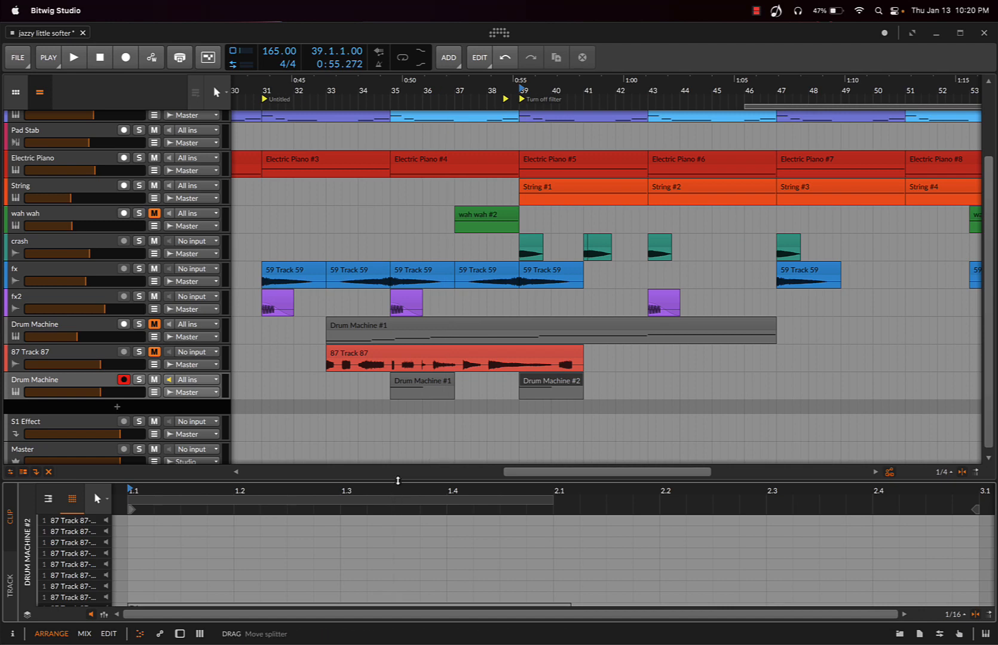
Enlarge the clip editor and transpose the copied clip's D1 note to G#1, trying neighbouring slices
left_click_drag(412, 478, 406, 394)
left_click(154, 526)
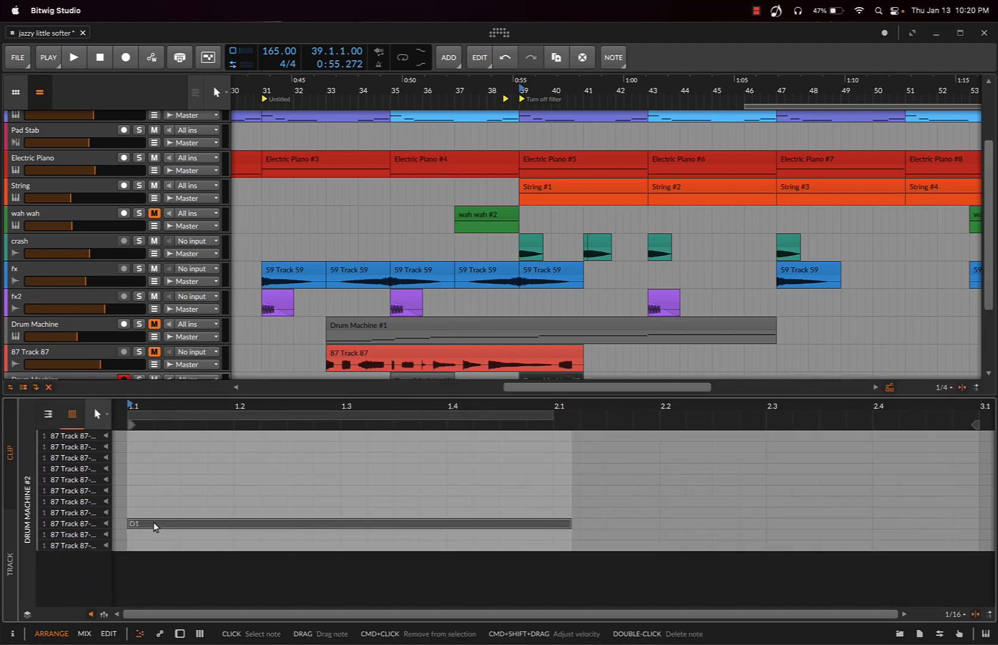
key("Up")
key("Up")
key("Up")
key("Up")
key("Up")
key("Up")
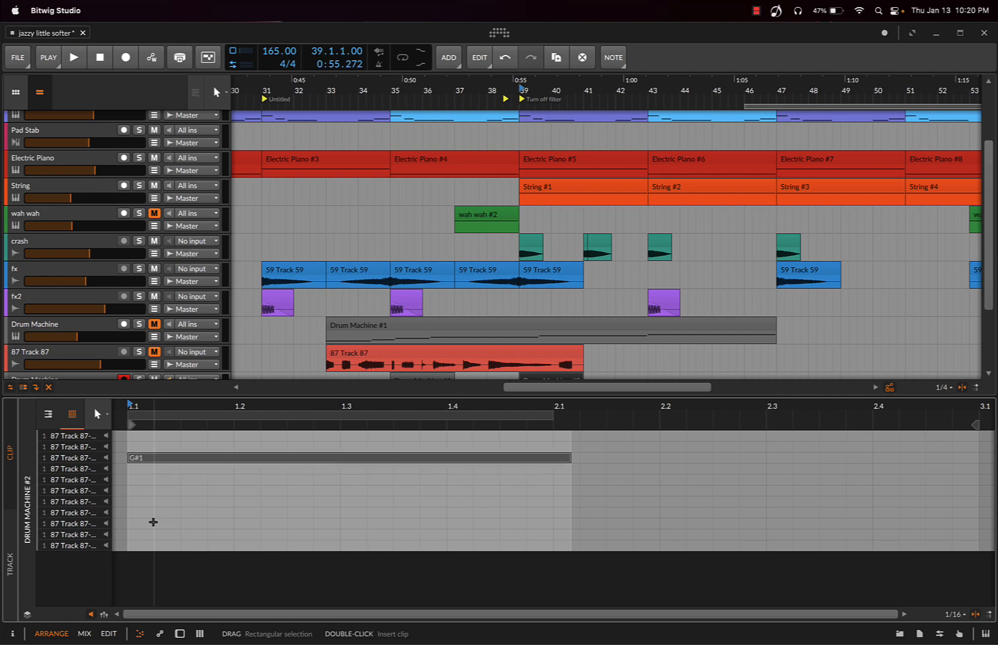
key("Up")
key("Up")
key("Down")
key("Down")
key("Down")
key("Up")
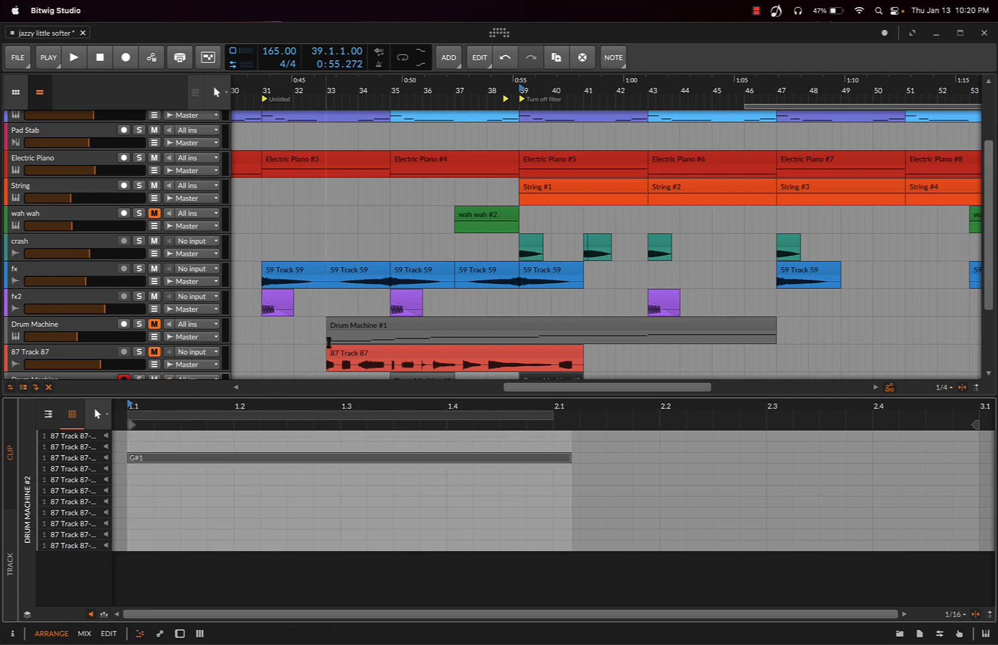
Play the arrangement from bar 38 to hear the copied clip's slice in context
scroll(328, 343, "down", 3)
left_click(502, 324)
key("space")
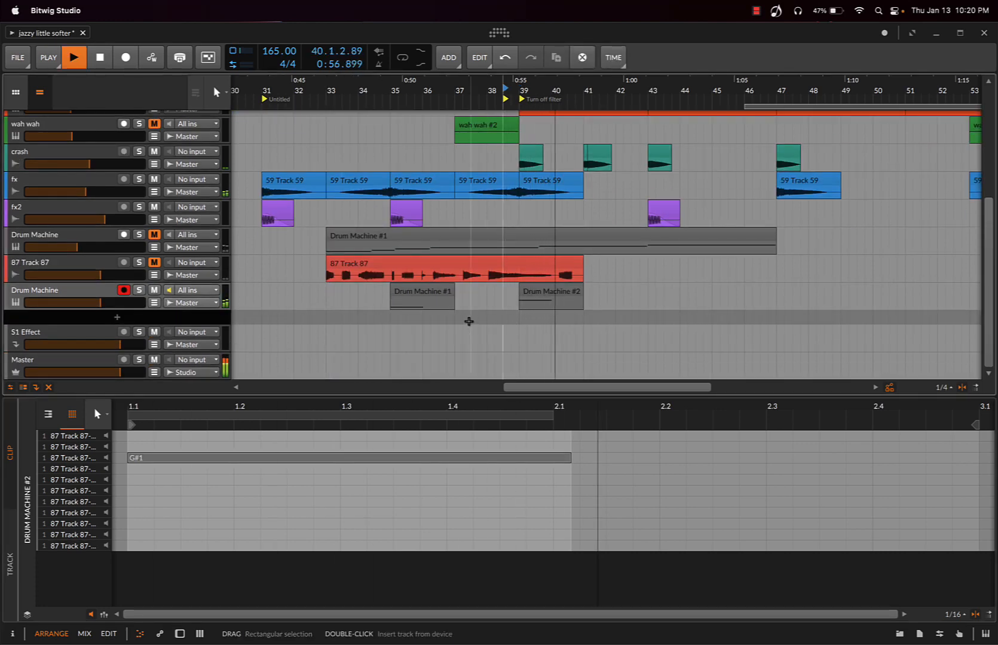
scroll(469, 322, "up", 1)
scroll(469, 321, "down", 5)
key("space")
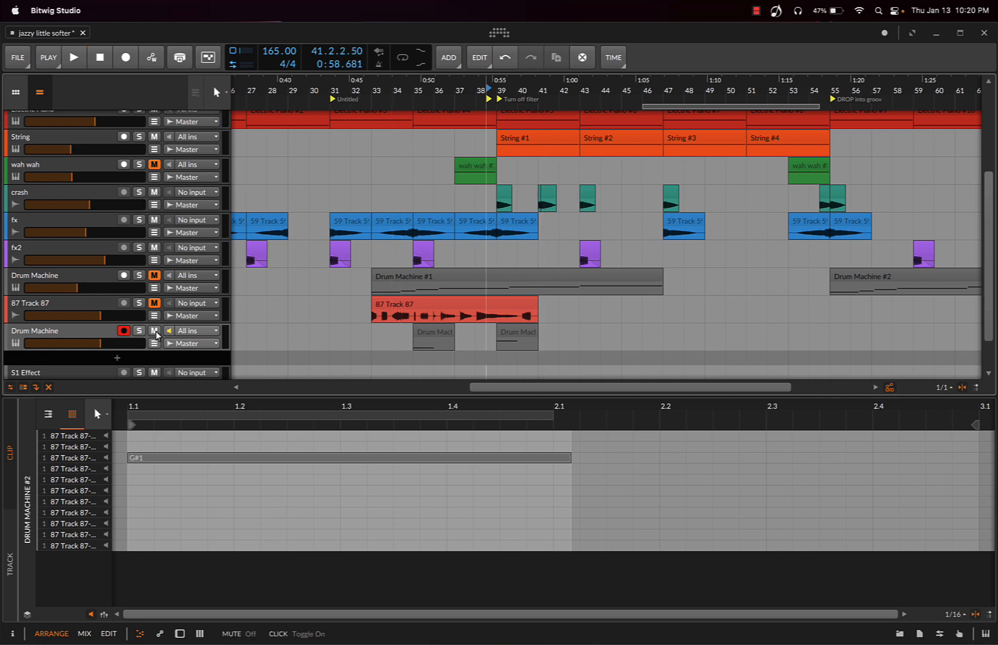
Delete the new Drum Machine track below 87 Track 87
scroll(297, 310, "down", 1)
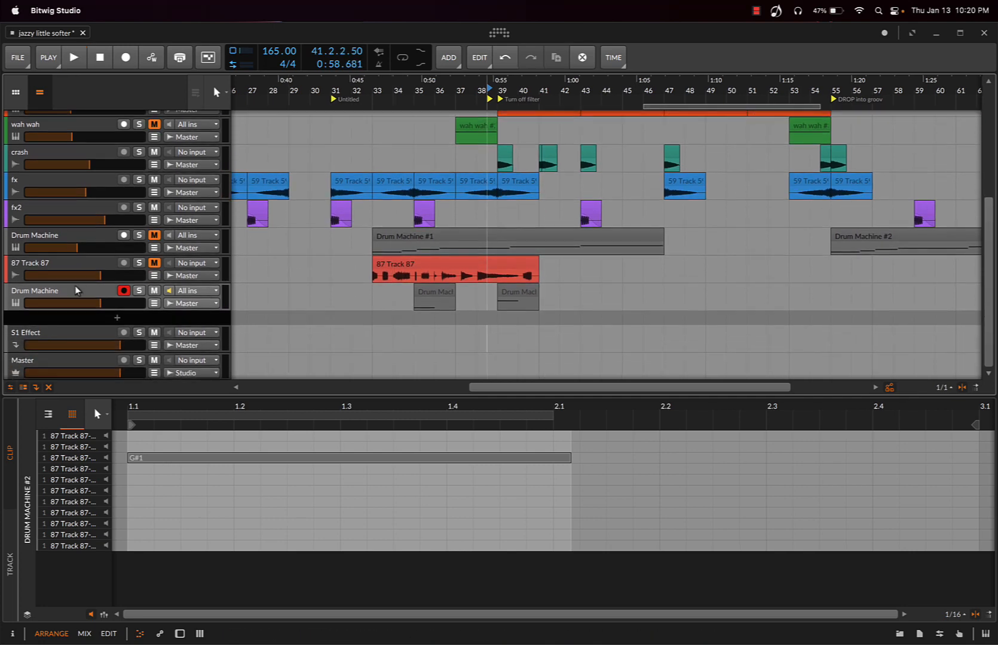
left_click(53, 291)
key("Delete")
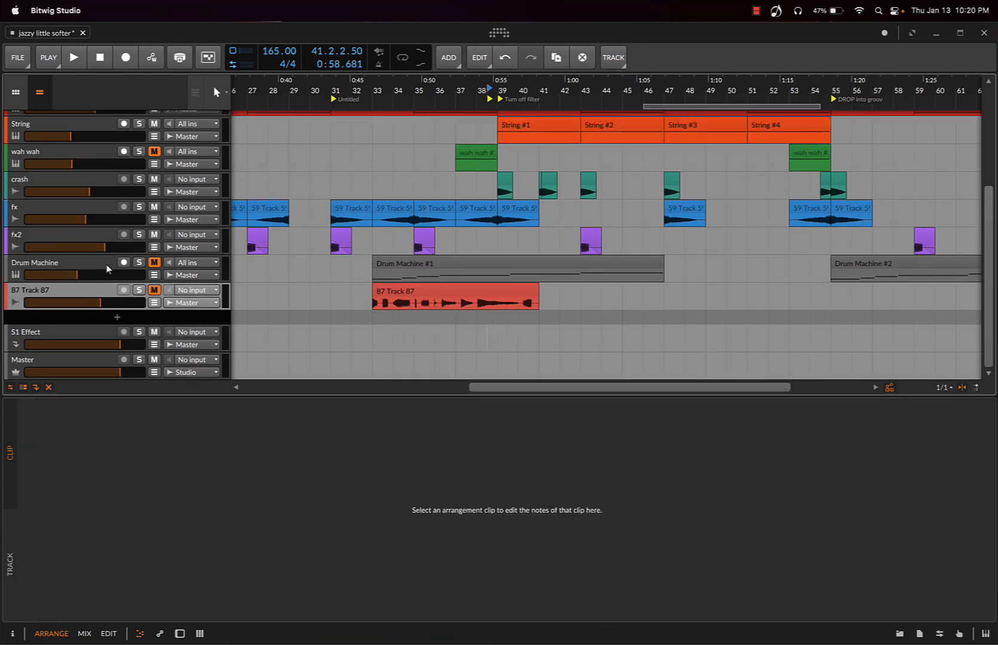
Unmute the original Drum Machine track and play the arrangement from bar 33 with the clip editor hidden
left_click(369, 324)
key("space")
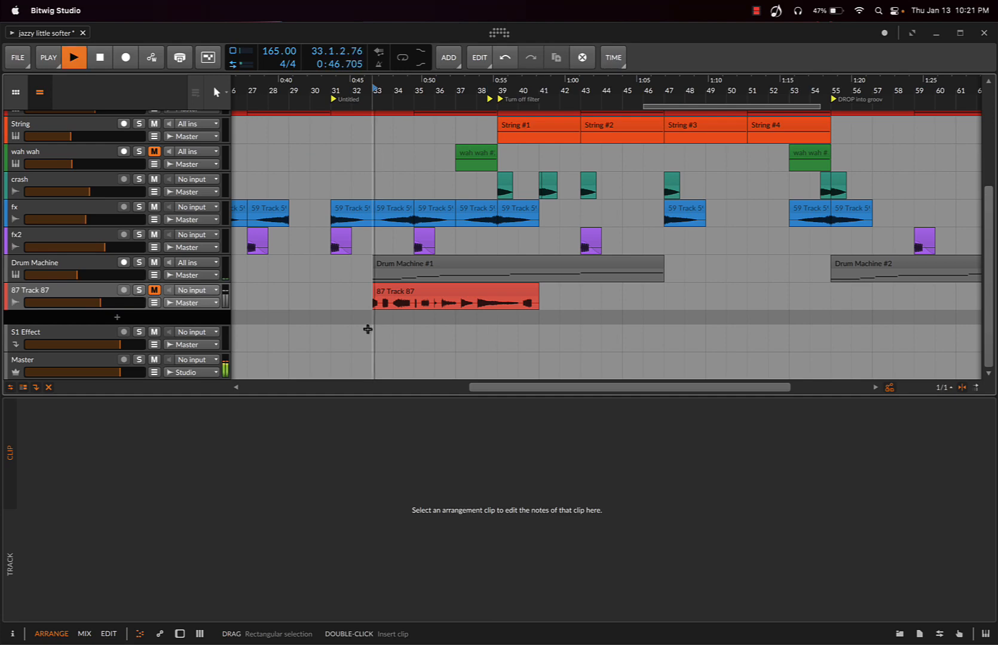
scroll(331, 293, "up", 5)
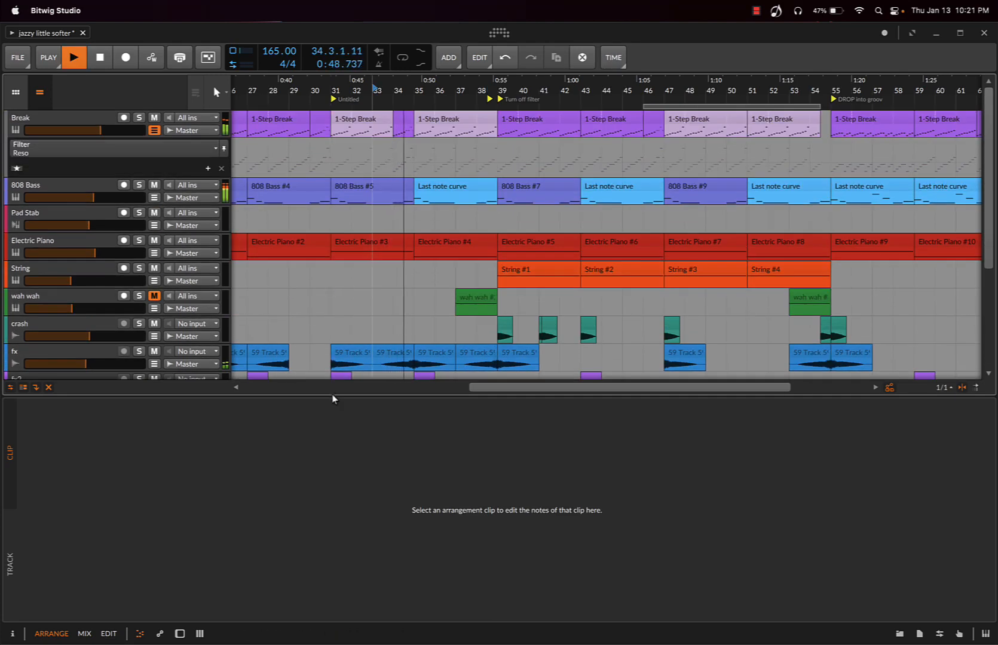
left_click_drag(332, 395, 377, 624)
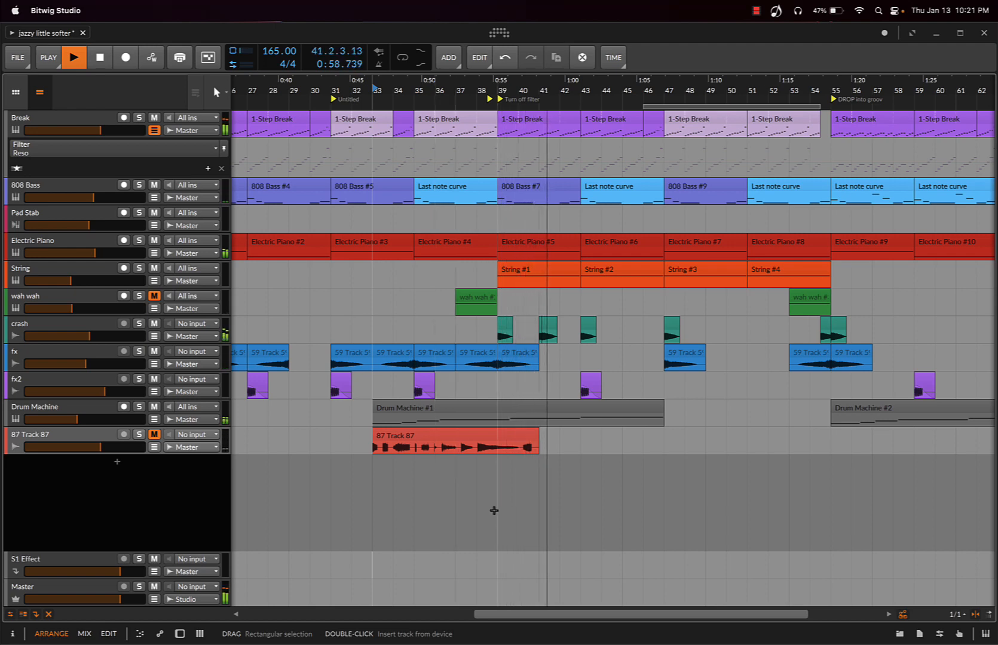
scroll(566, 516, "right", 3)
scroll(565, 516, "right", 2)
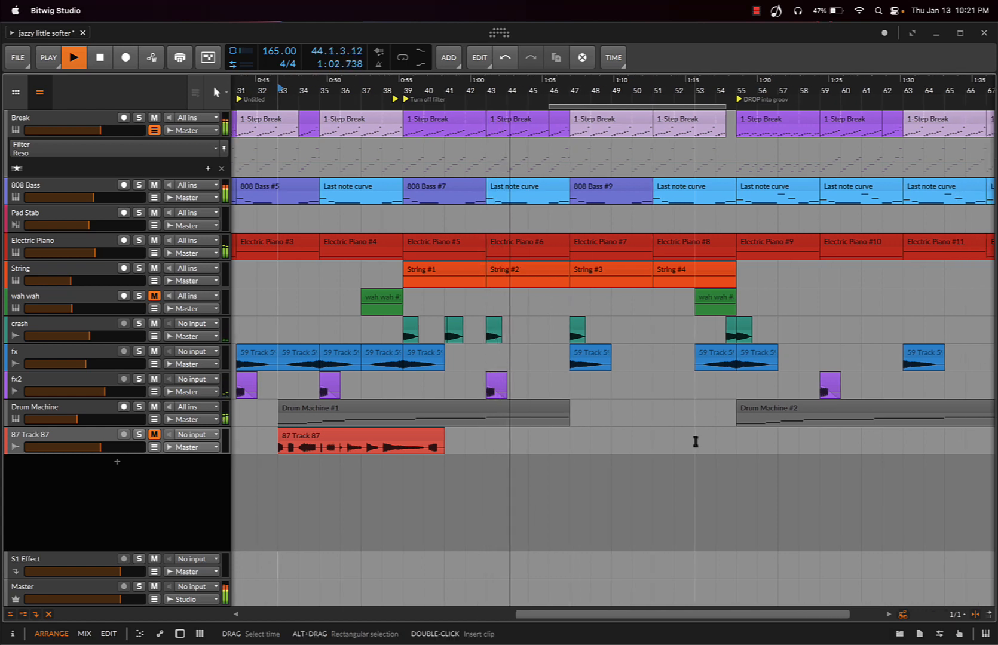
key("space")
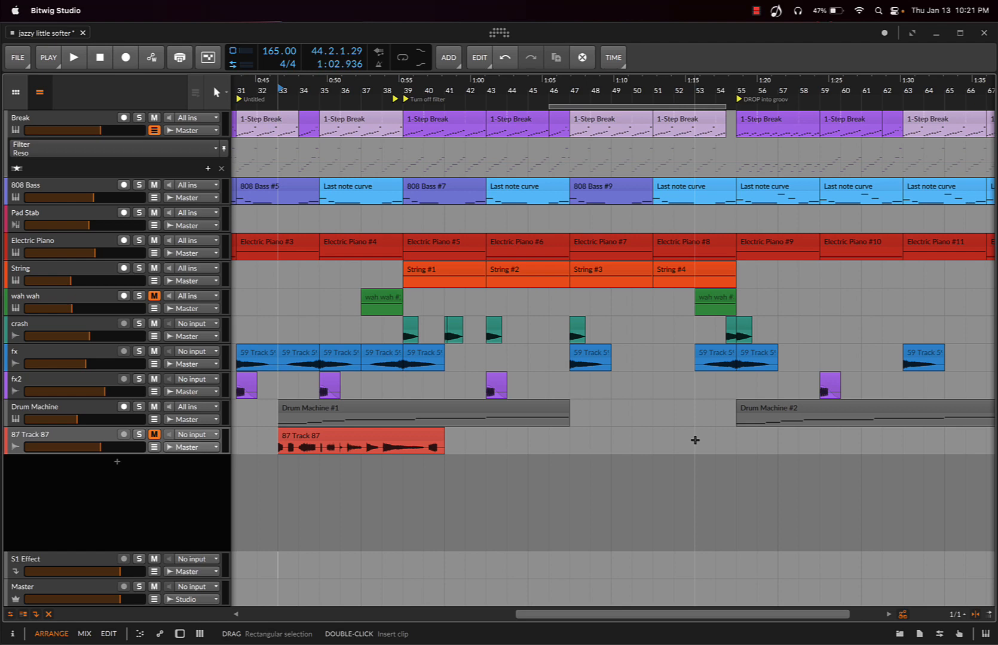
Play the arrangement from bar 52 into the drop and raise the system volume
scroll(696, 441, "right", 3)
left_click(588, 447)
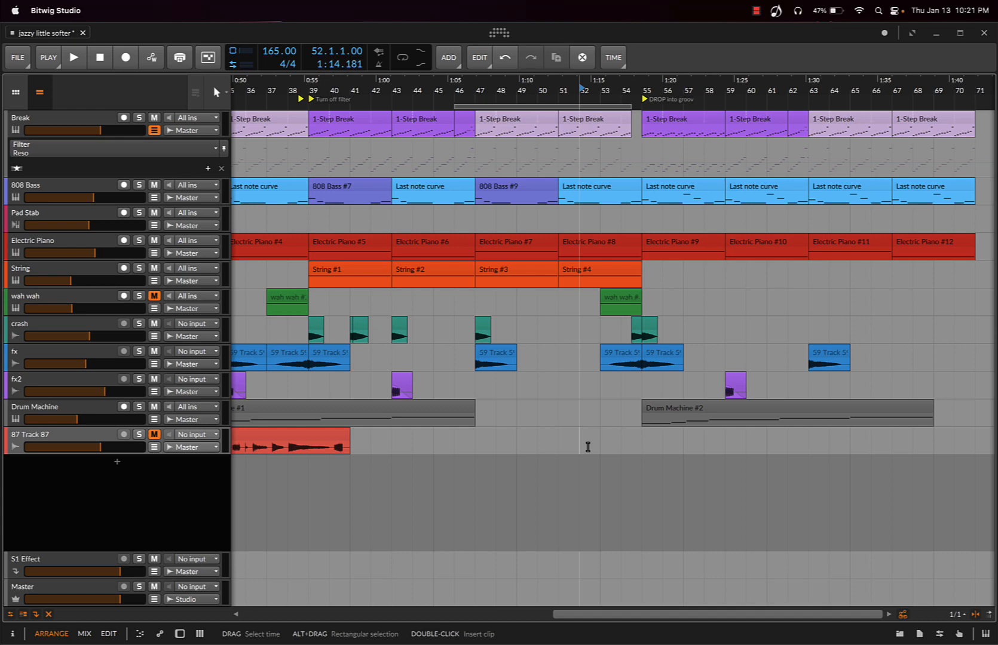
key("space")
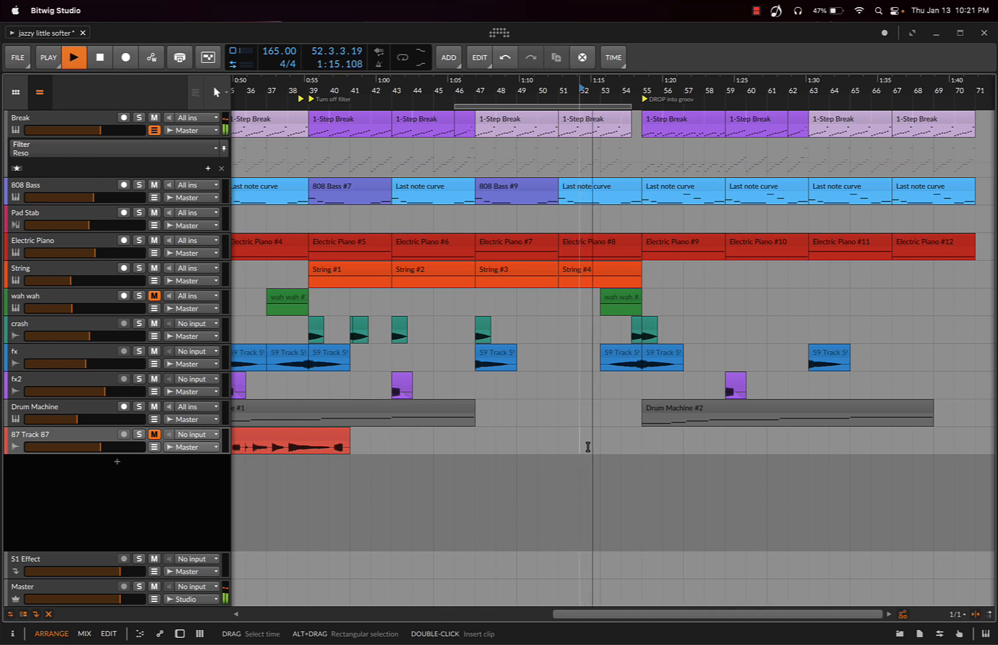
key("XF86AudioRaiseVolume")
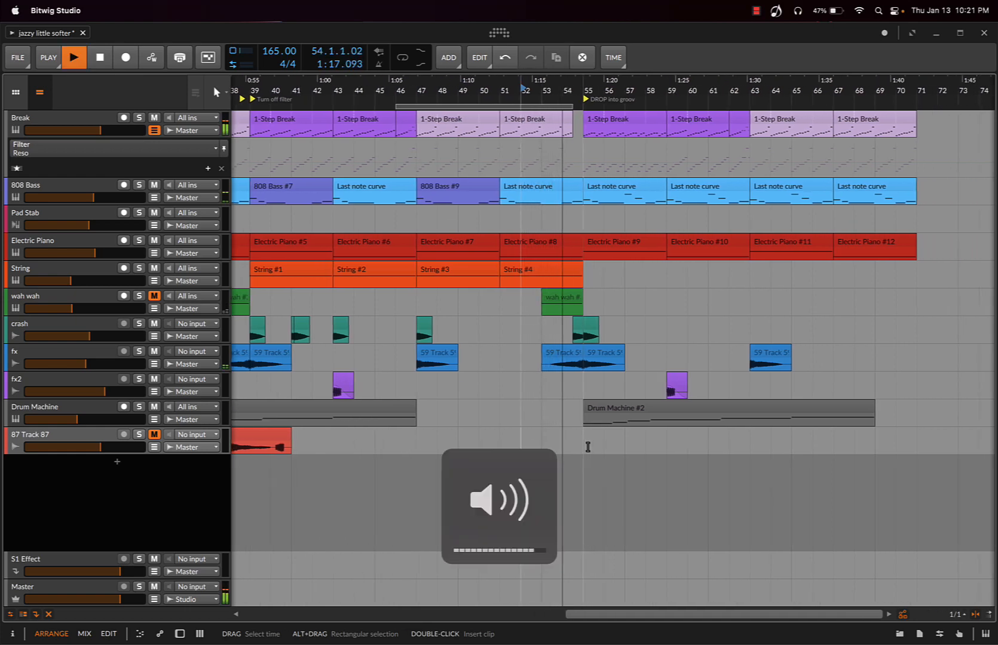